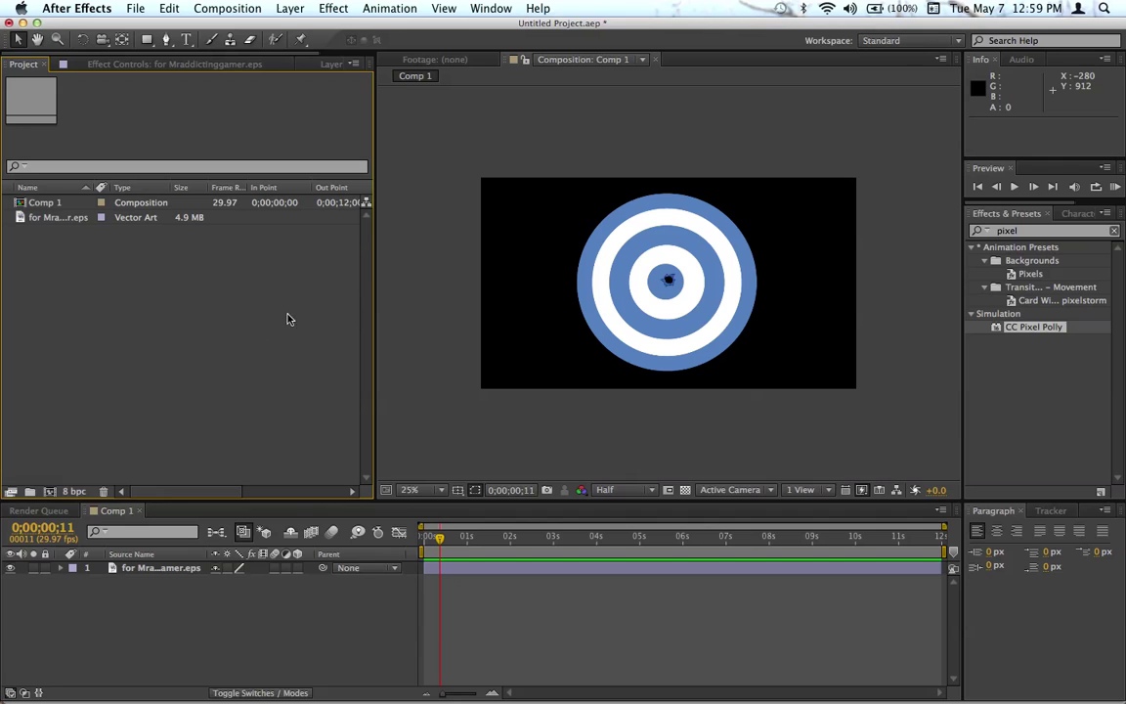
Search Effects & Presets for 'pixel', apply CC Pixel Polly to the target logo layer, then rewind to frame 0
click(683, 312)
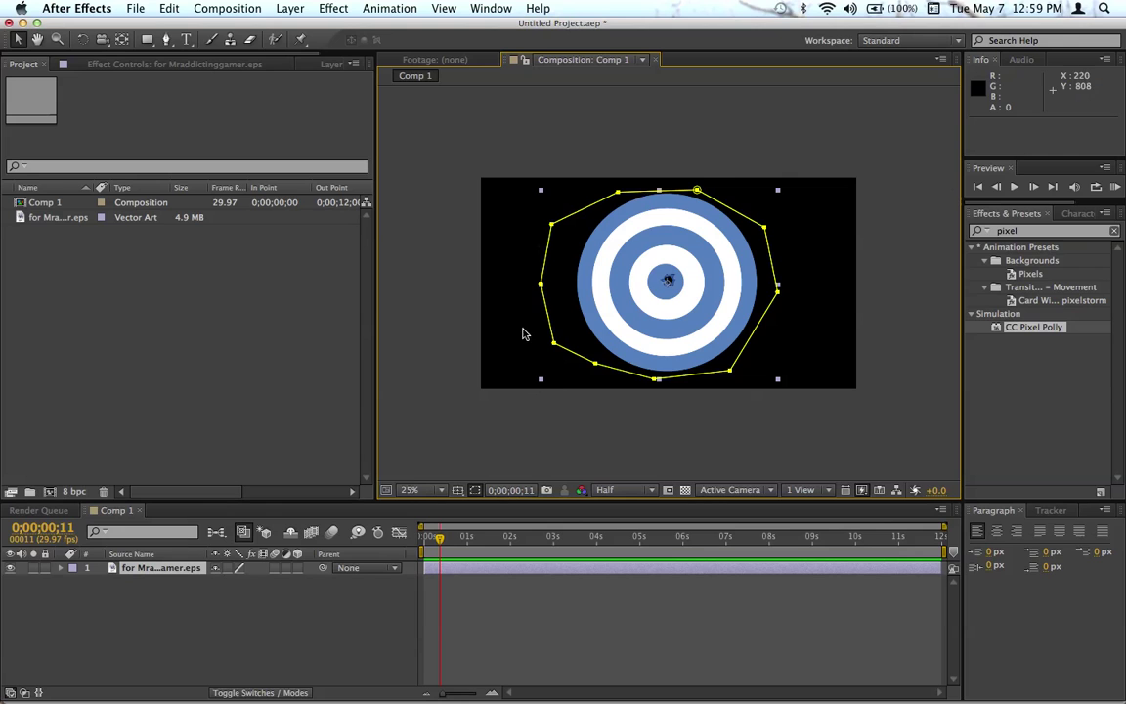
click(603, 466)
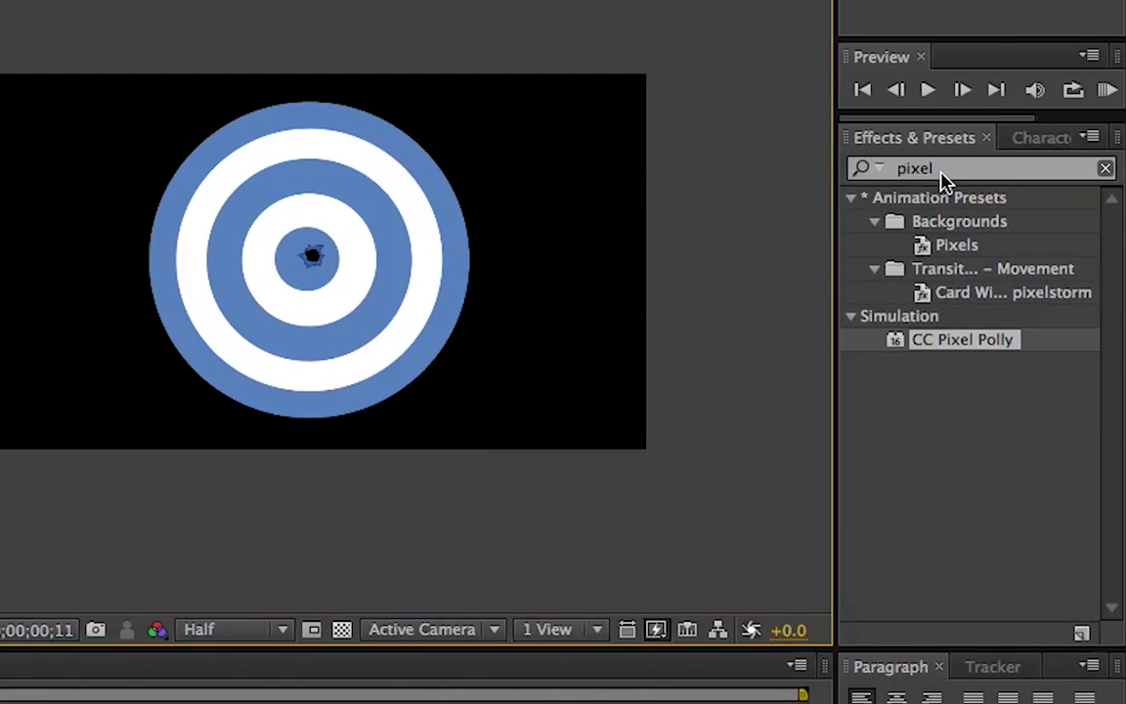
double_click(900, 172)
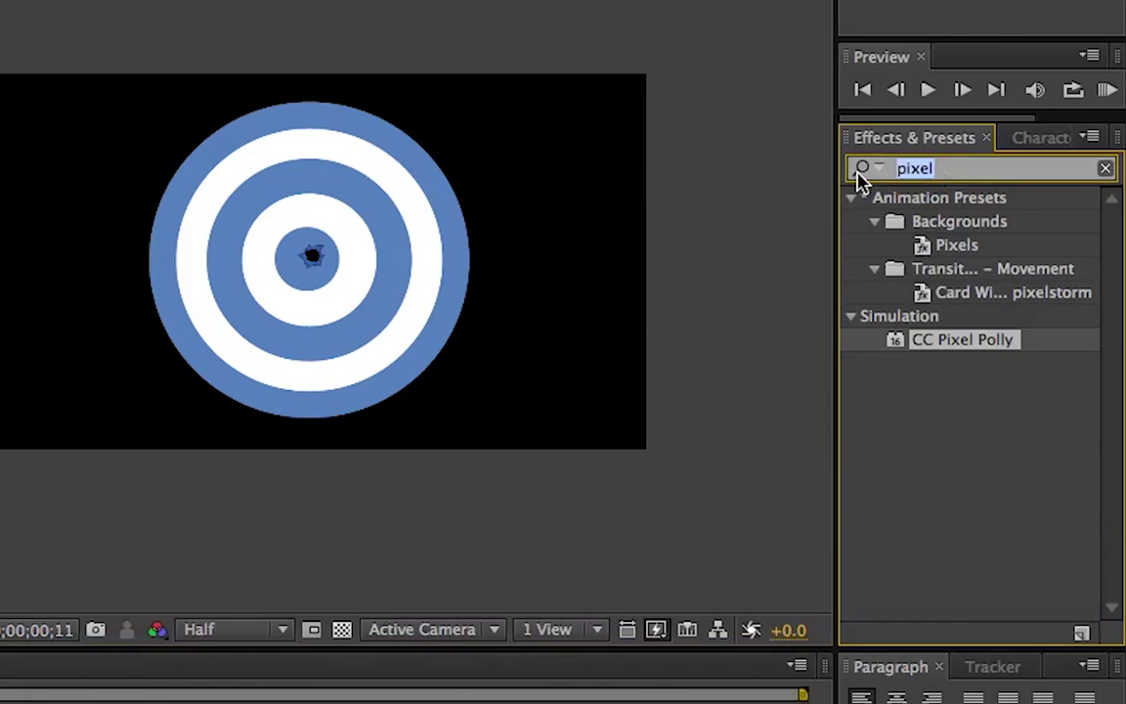
key(BackSpace)
text(pixel)
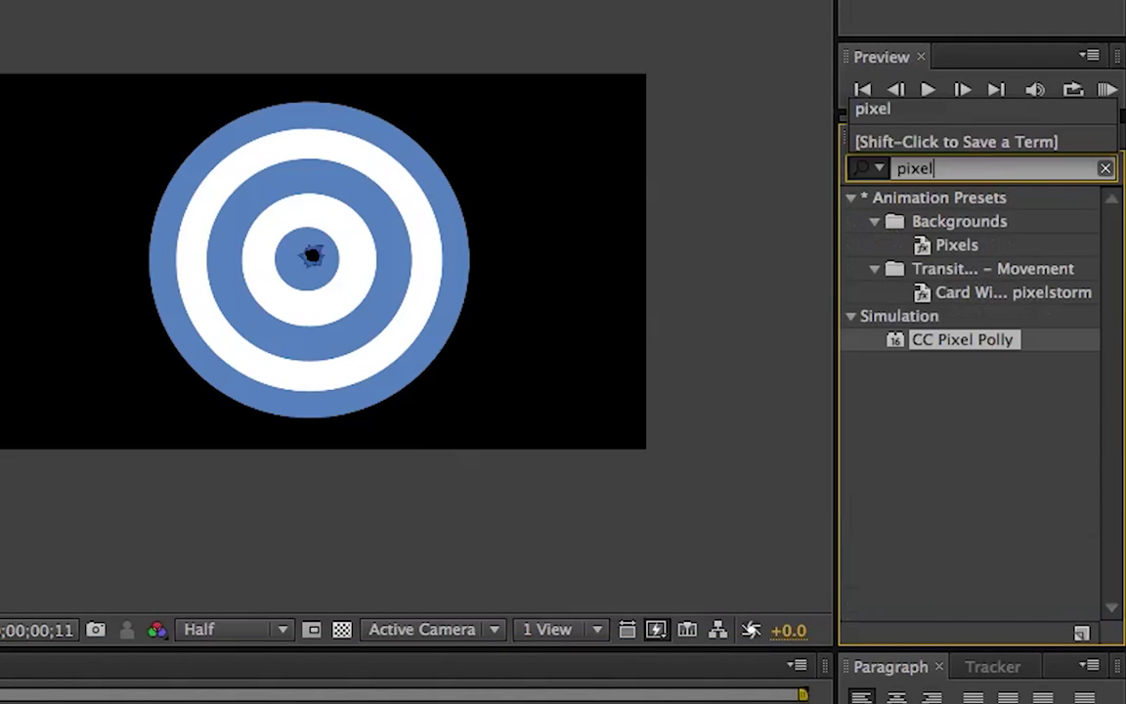
click(940, 344)
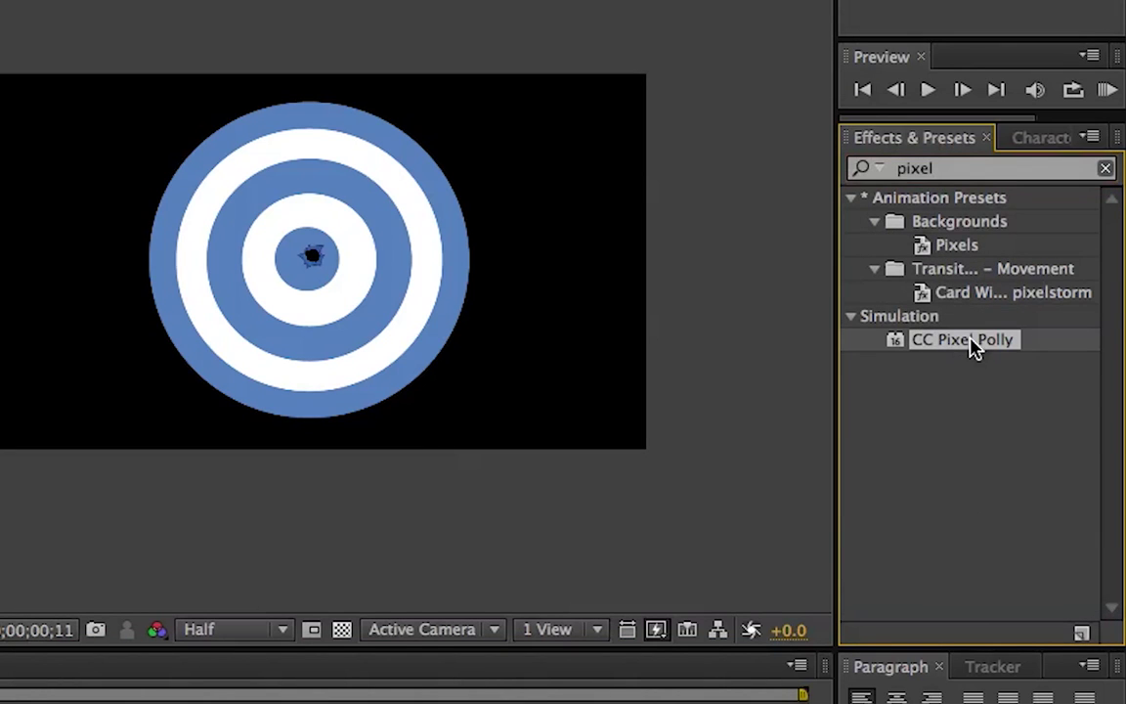
drag(983, 352, 420, 300)
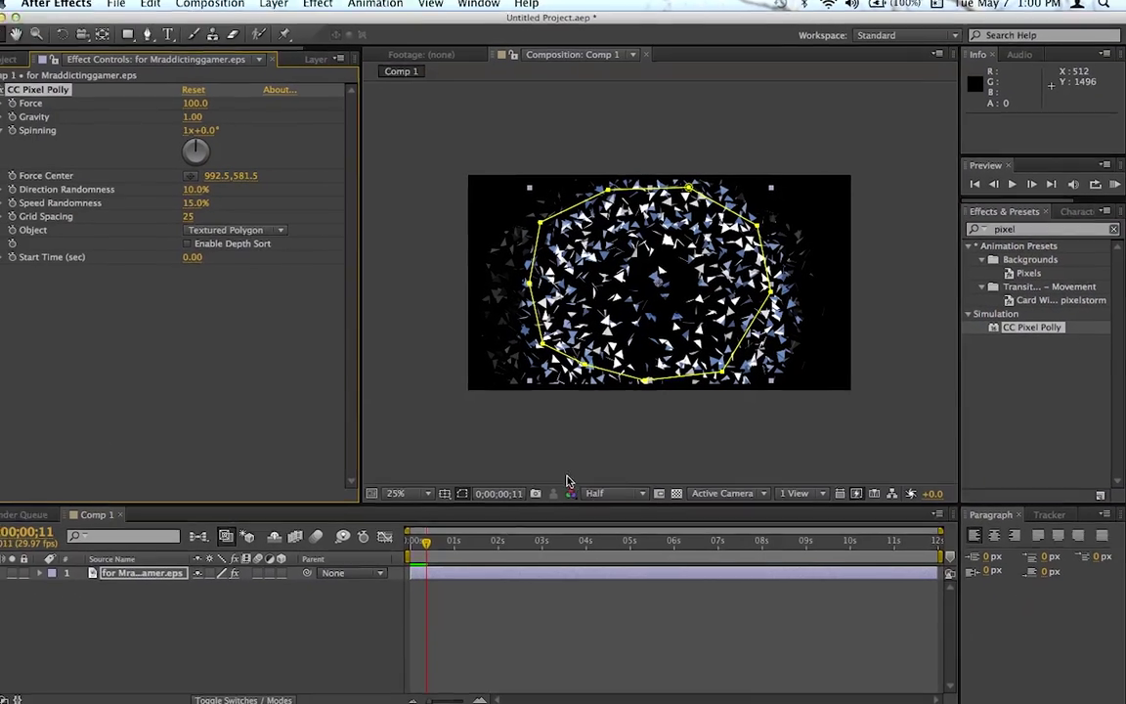
drag(440, 543, 413, 544)
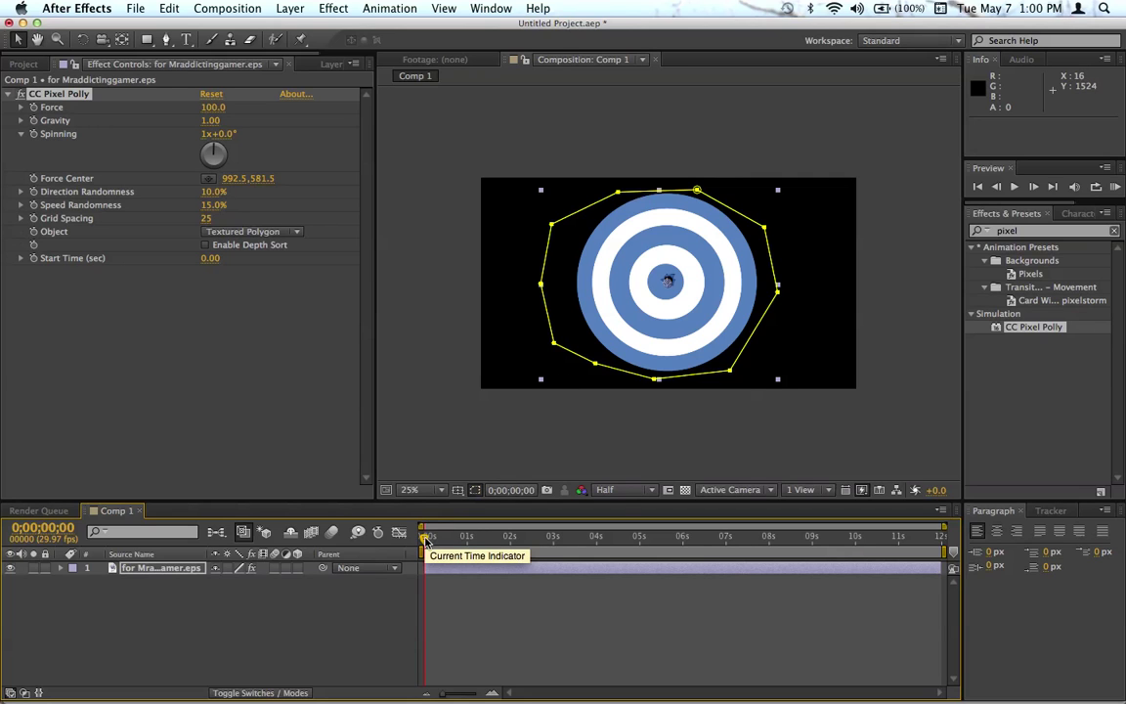
mouse_move(427, 539)
mouse_down()
mouse_move(493, 545)
mouse_move(418, 547)
mouse_up()
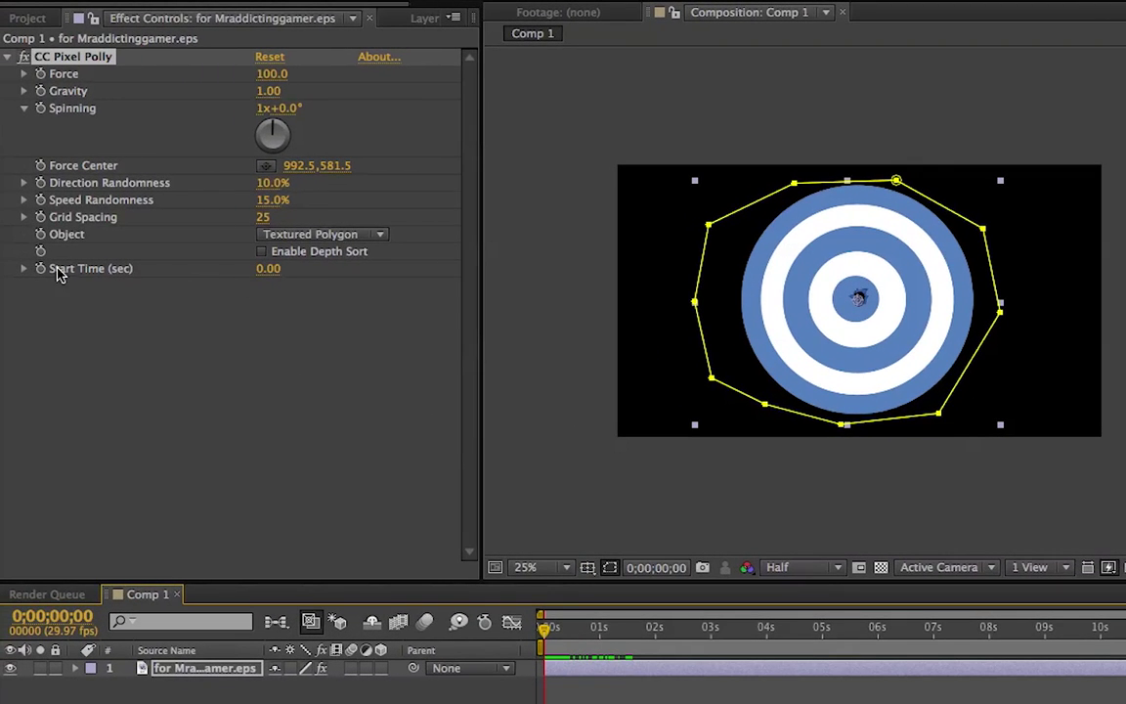
click(269, 269)
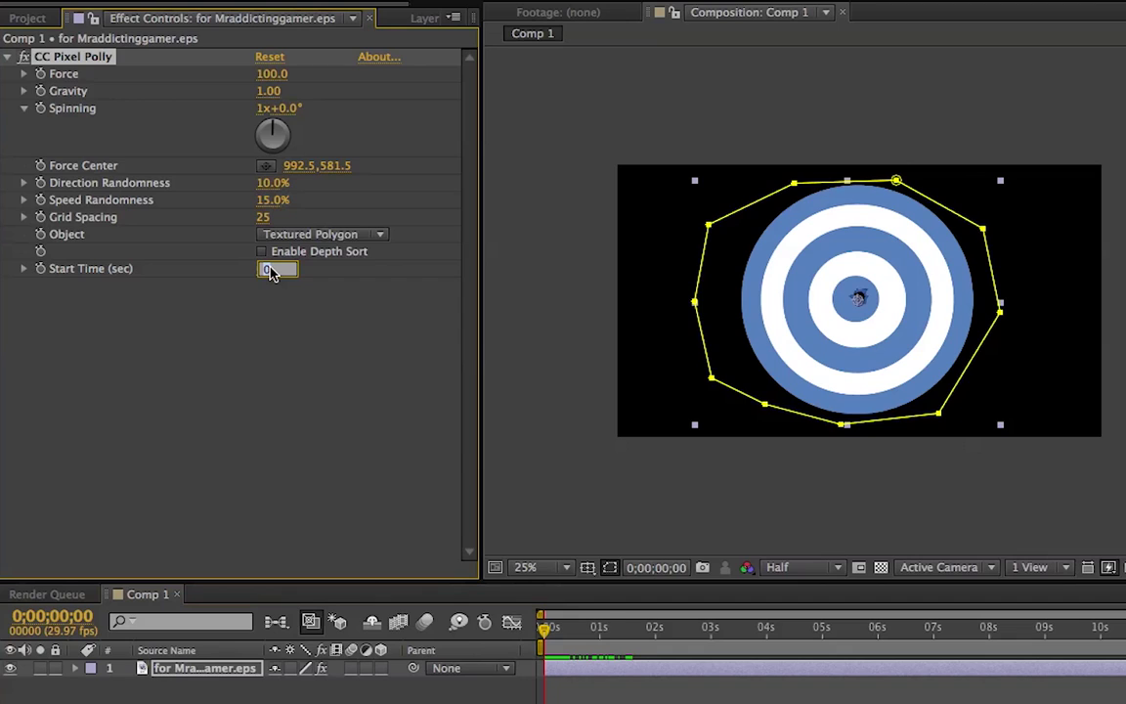
key(Return)
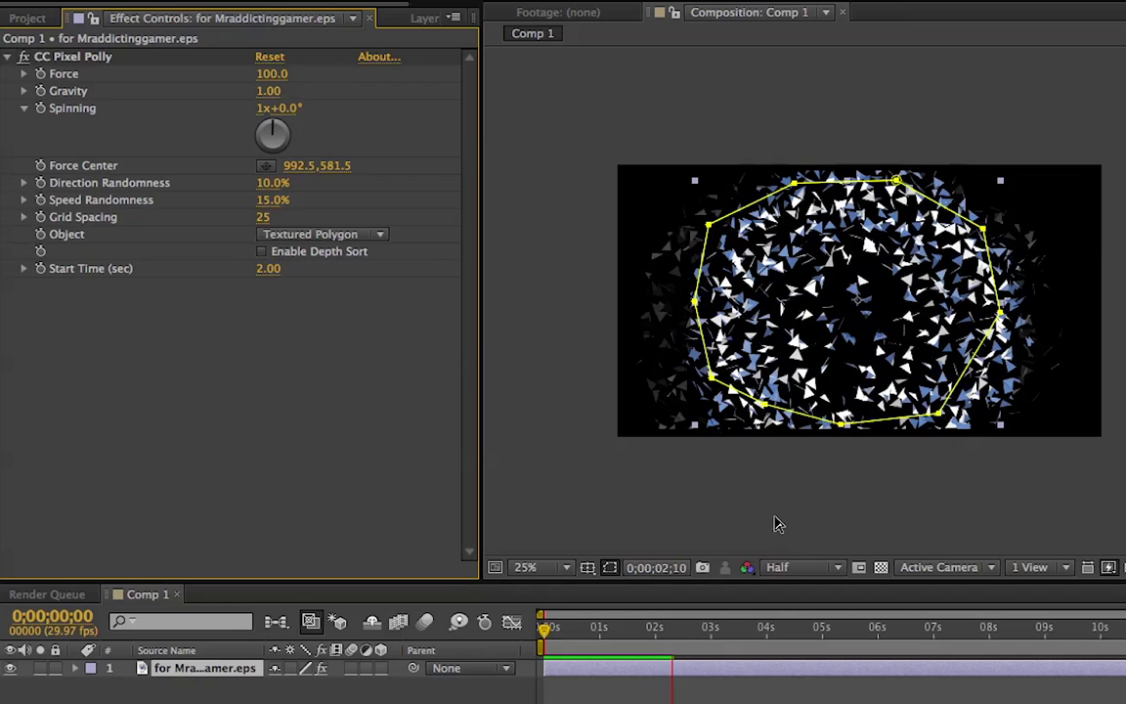
drag(682, 628, 509, 633)
key(space)
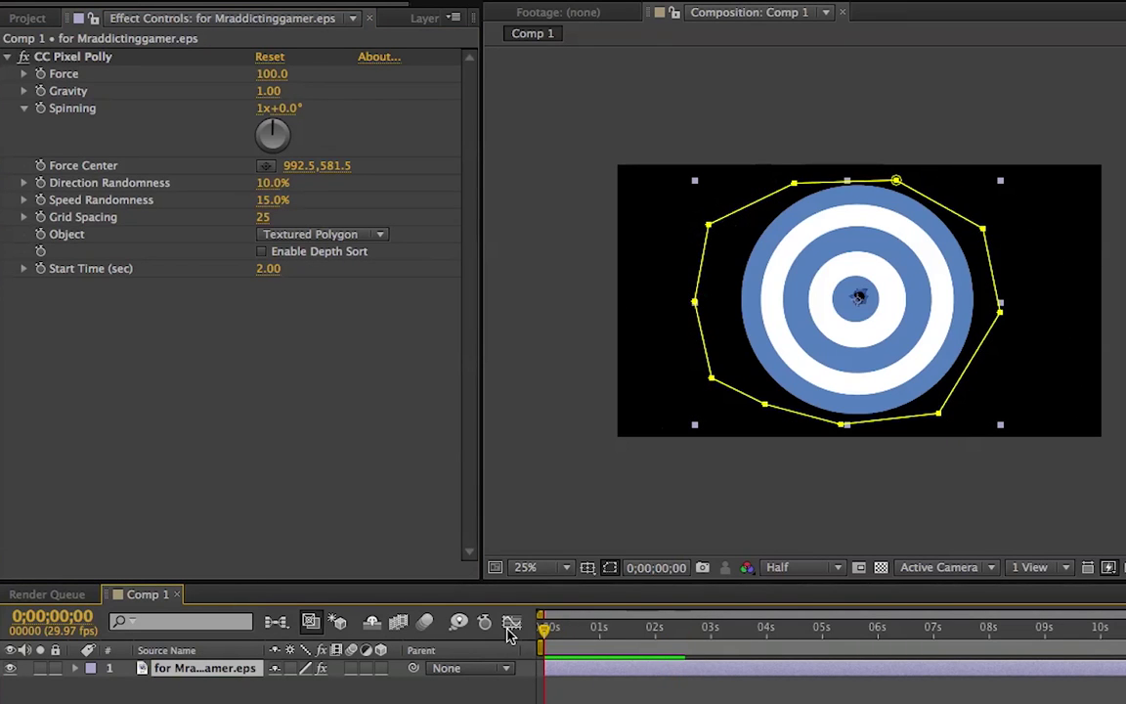
click(268, 270)
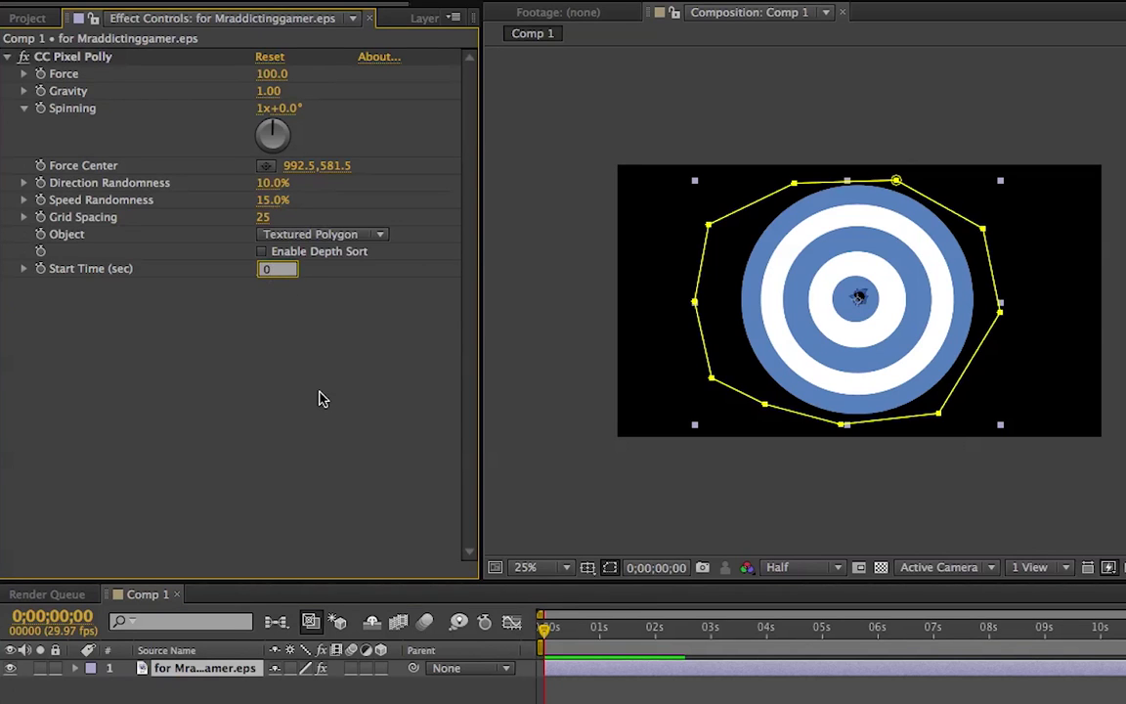
key(Return)
drag(550, 643, 525, 651)
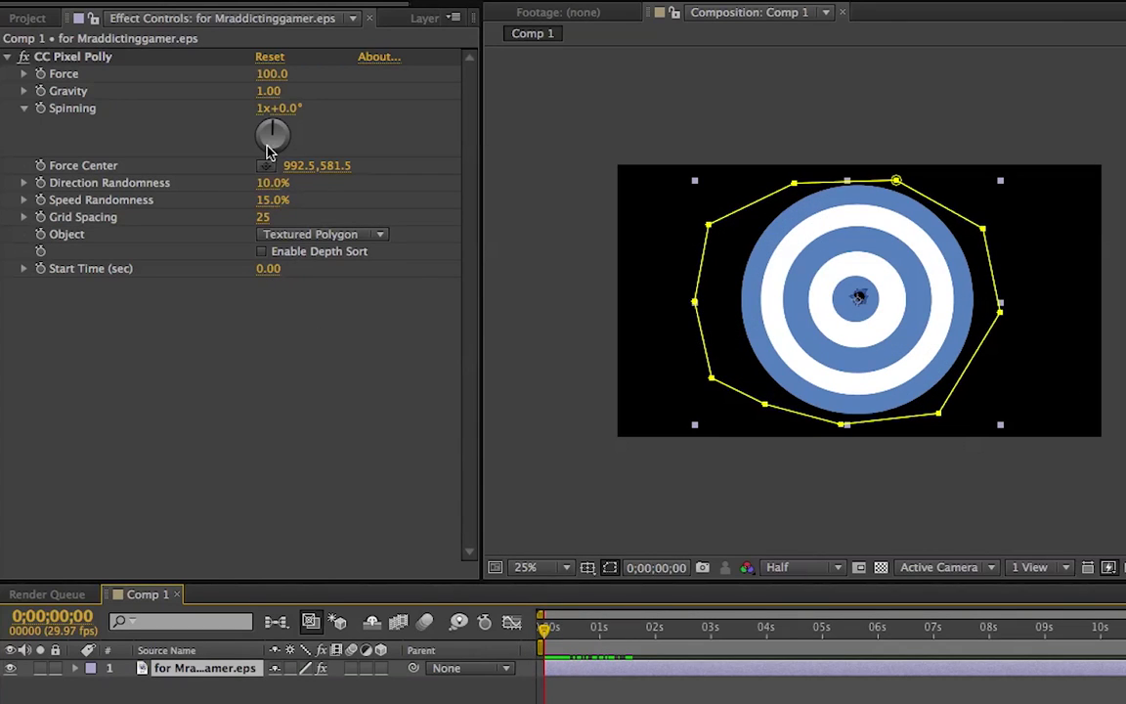
Preview the shatter, then try a much lower Force and replay it from the first frame
click(269, 77)
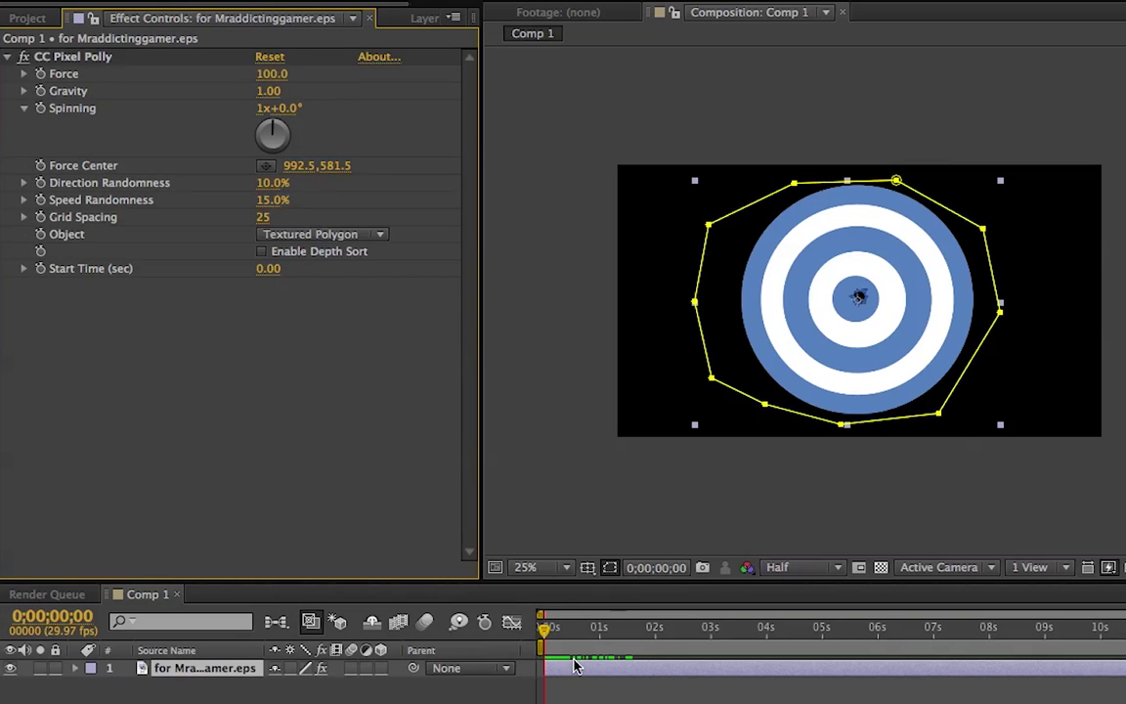
drag(559, 637, 543, 640)
key(space)
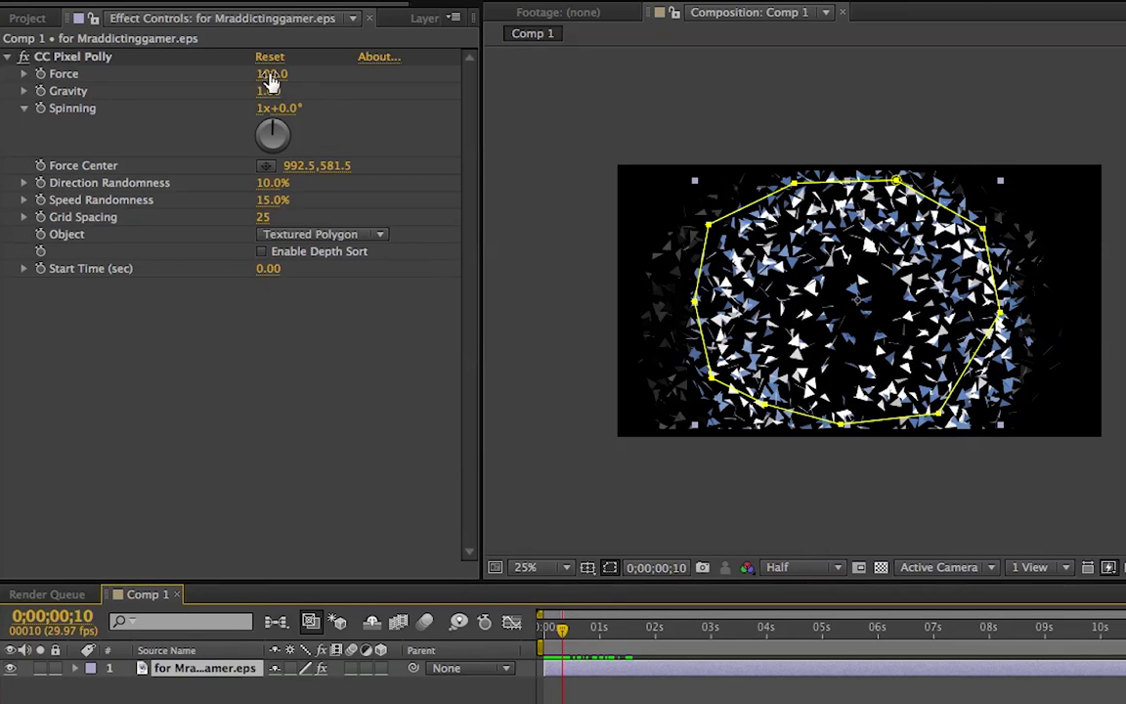
drag(271, 78, 31, 78)
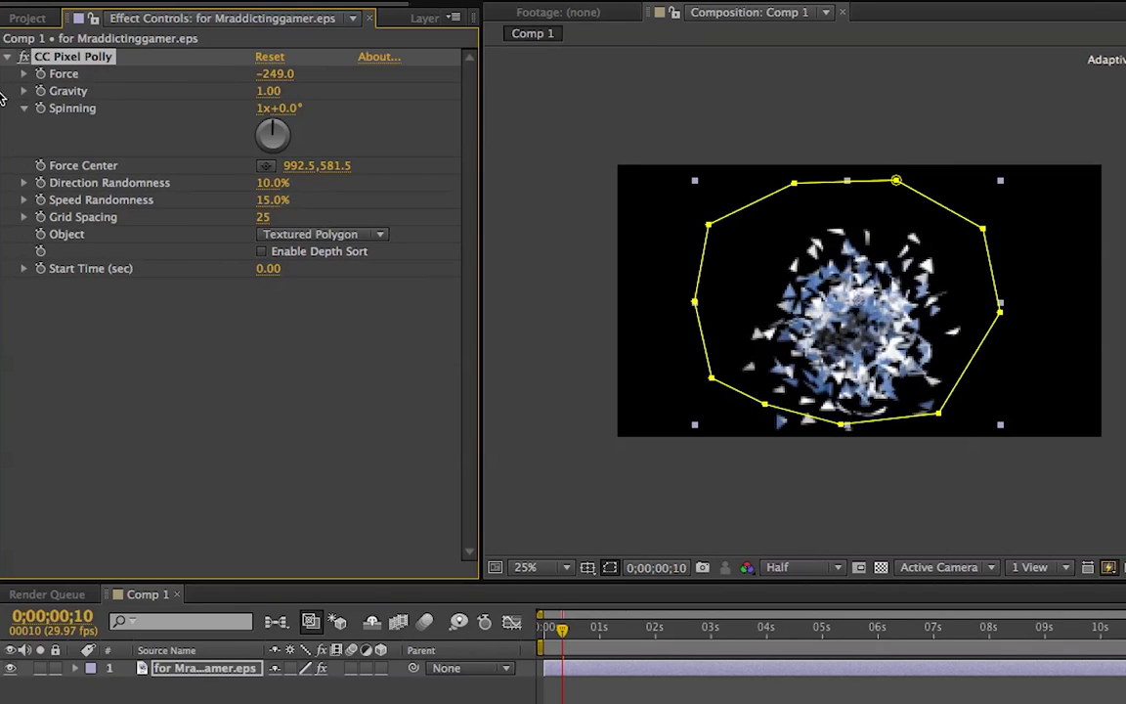
drag(570, 626, 528, 633)
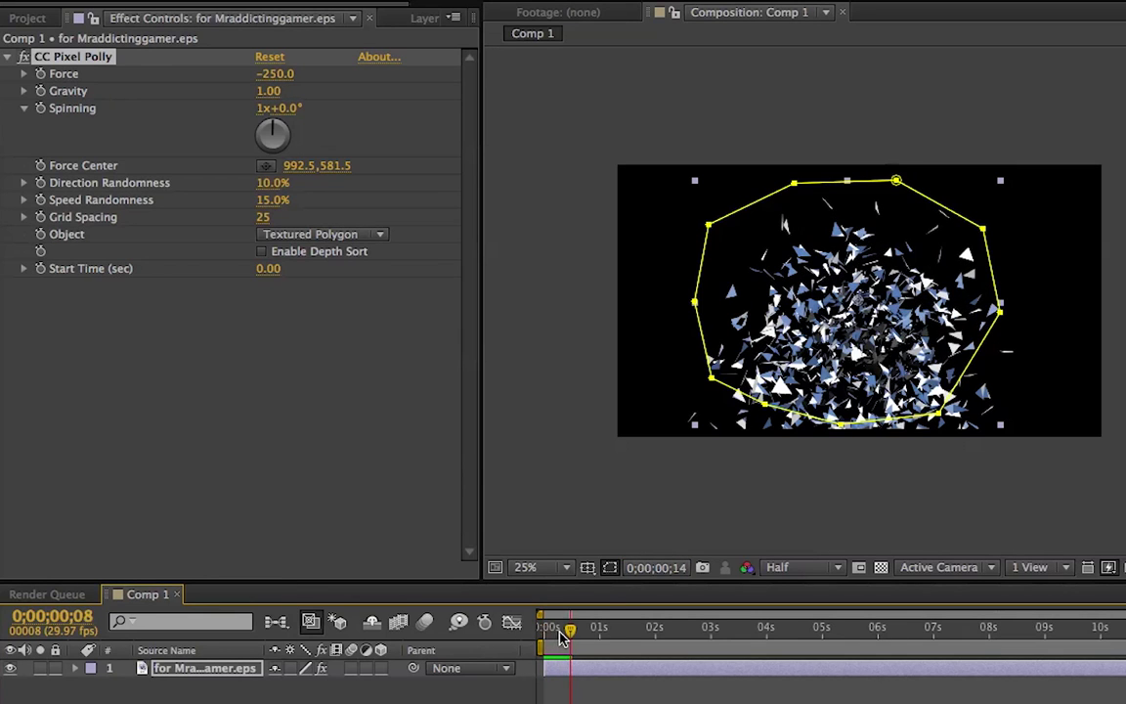
key(space)
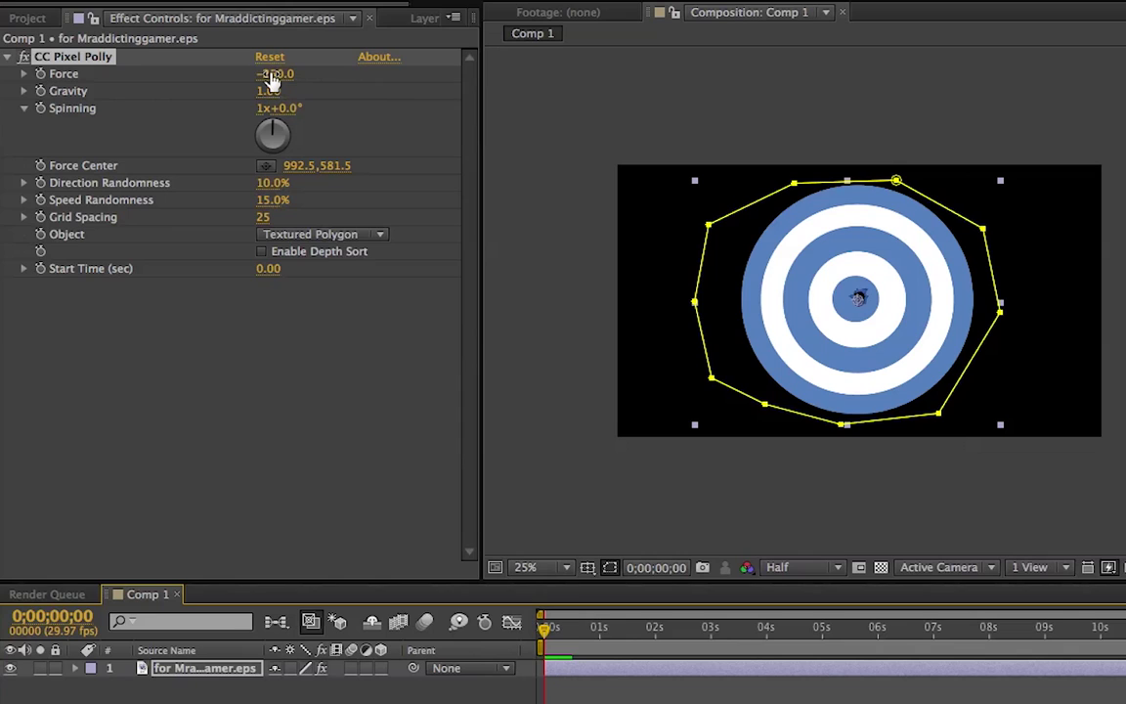
Raise the Force to 667 and preview the stronger shatter
drag(272, 81, 508, 65)
drag(242, 66, 259, 67)
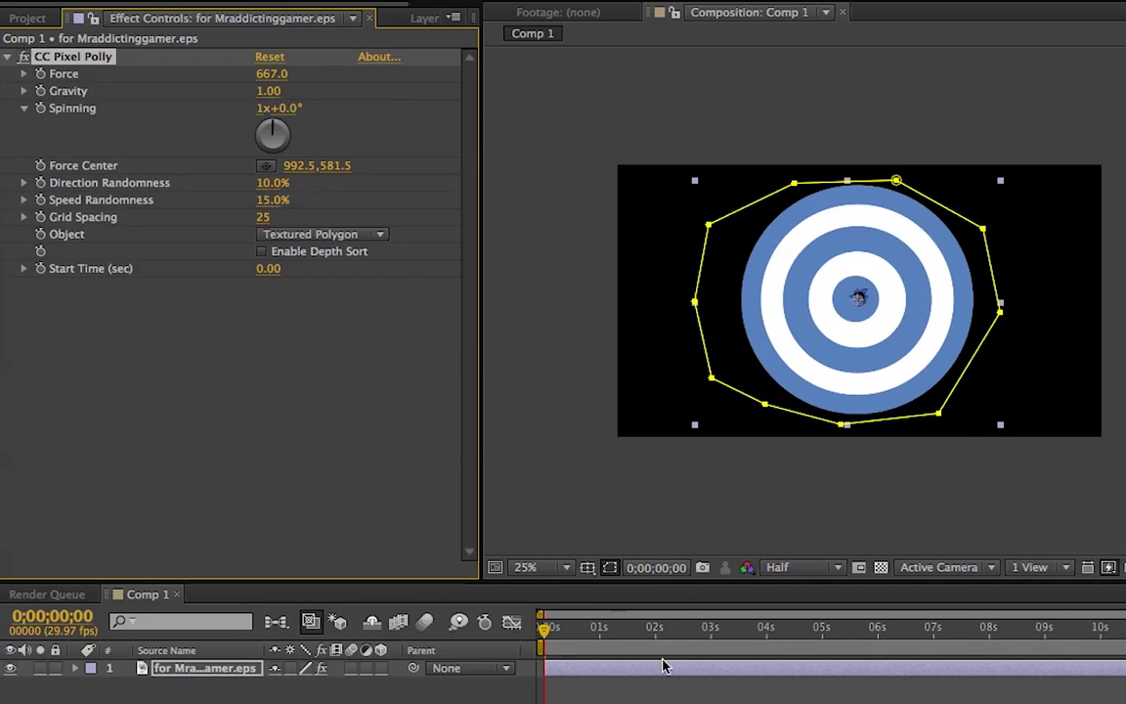
key(space)
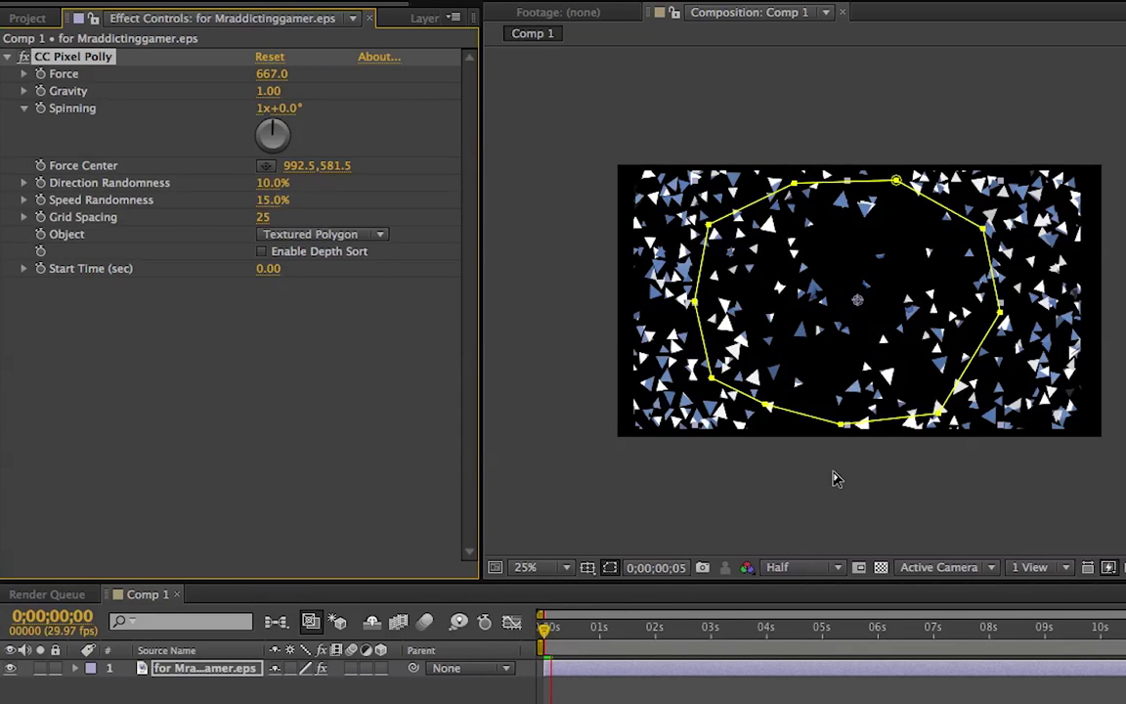
click(572, 631)
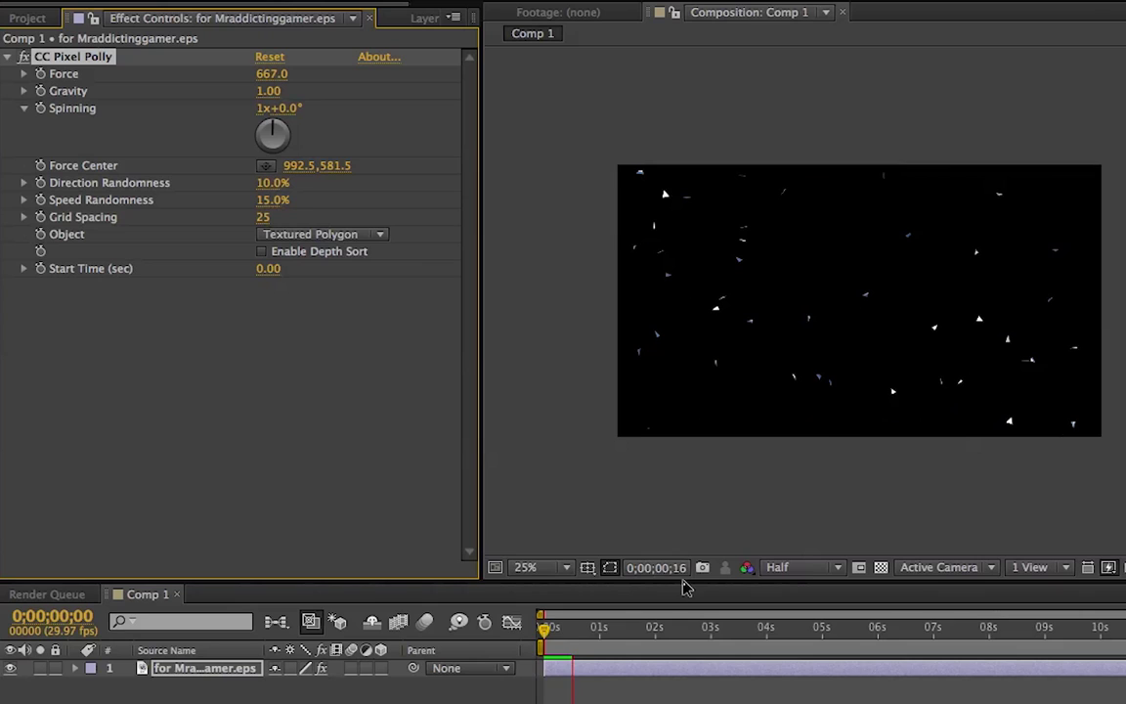
drag(572, 638, 523, 640)
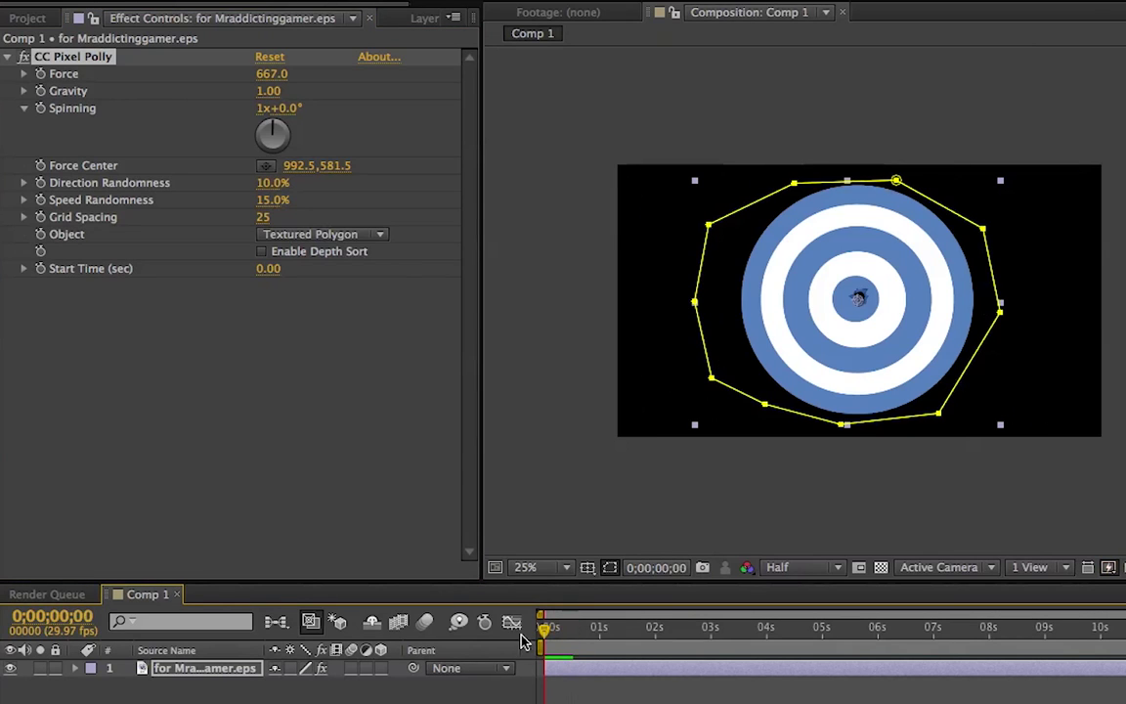
Set the Force to 200, preview the shatter, and rewind to 0;00;00;00
click(271, 76)
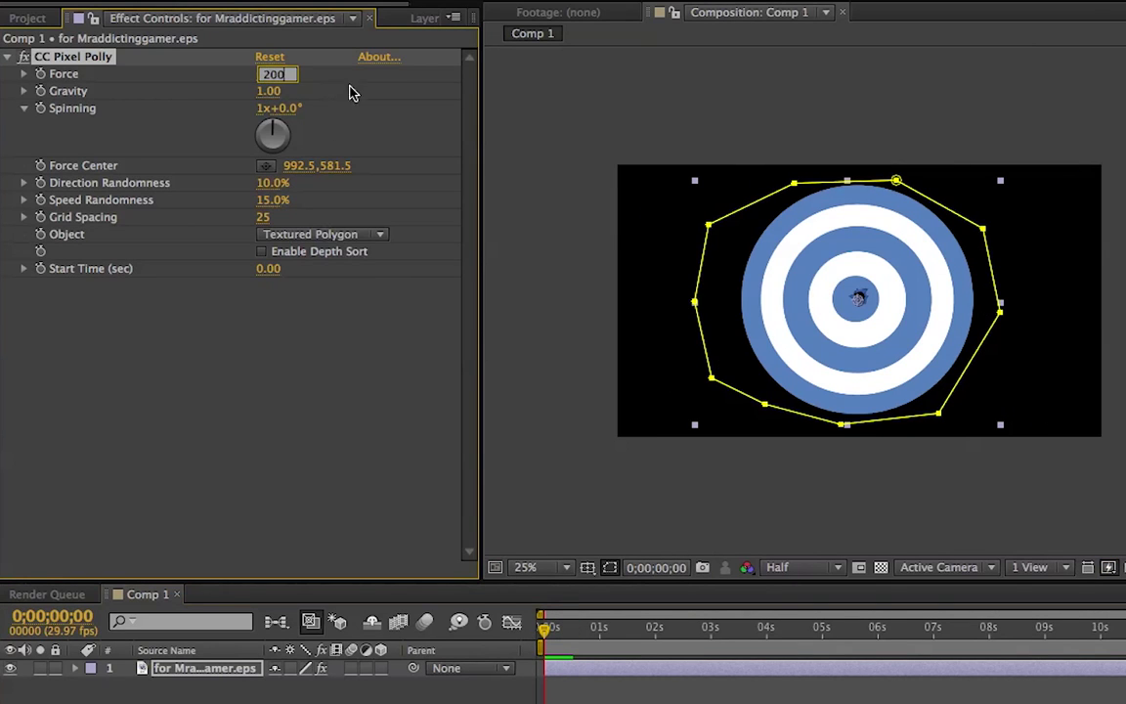
text(200)
click(382, 104)
key(space)
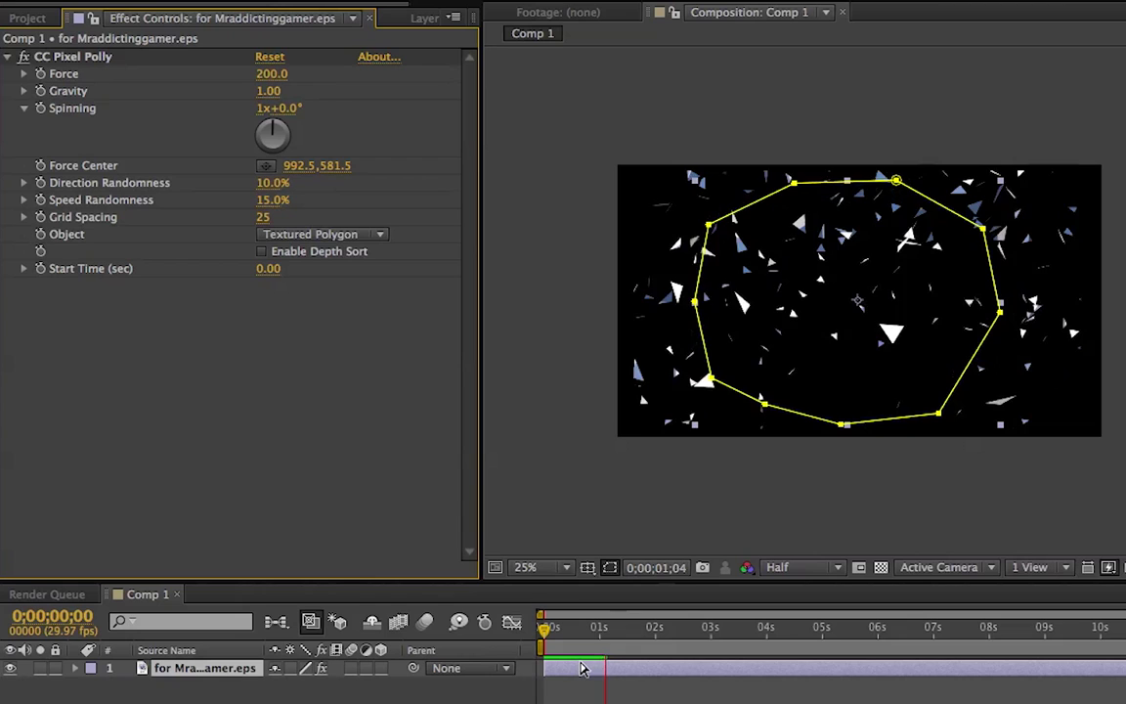
key(space)
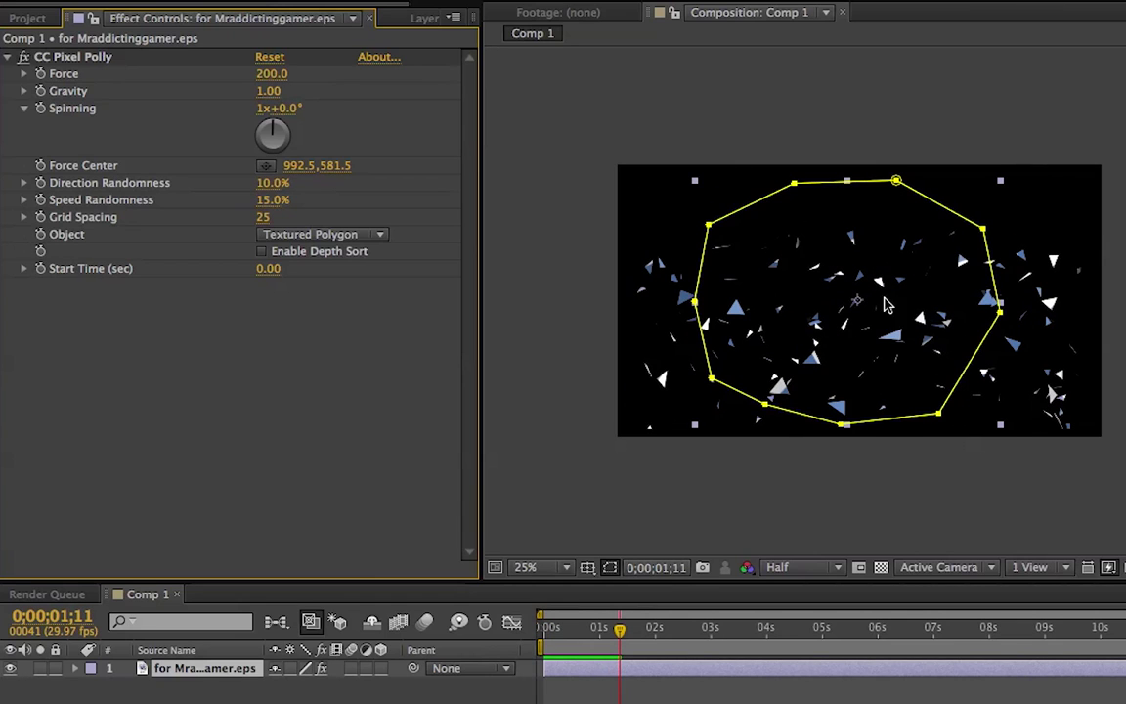
drag(570, 644, 521, 637)
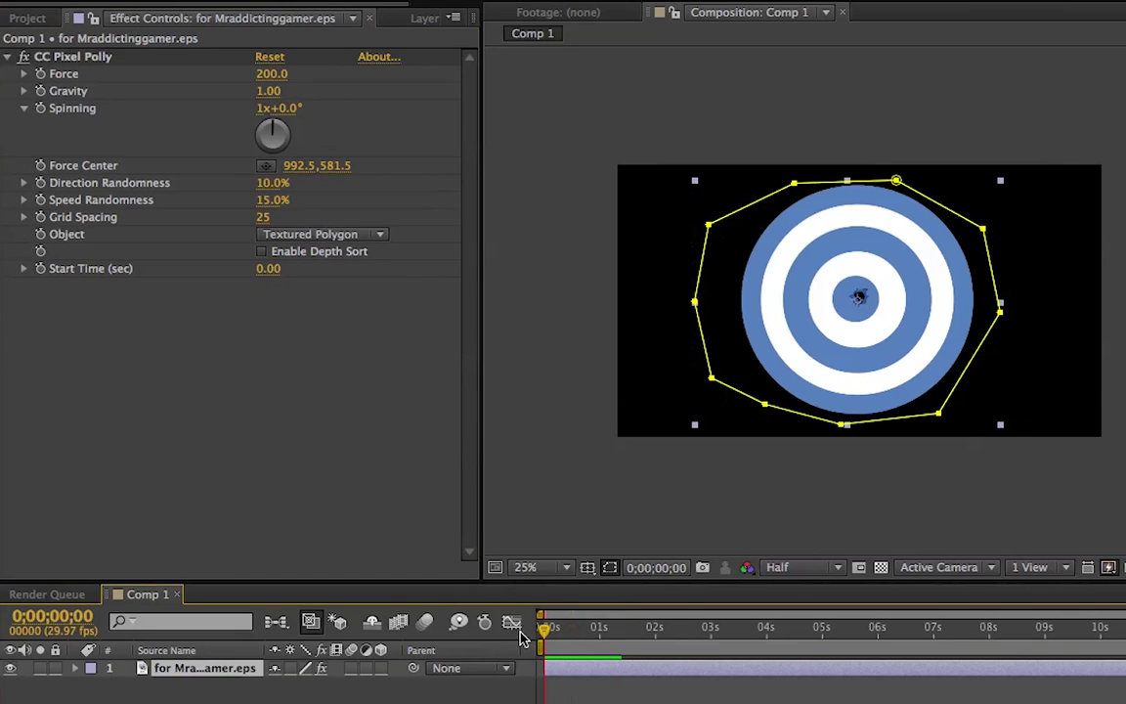
Try a negative Gravity of -0.82 and preview the shatter
drag(265, 91, 202, 93)
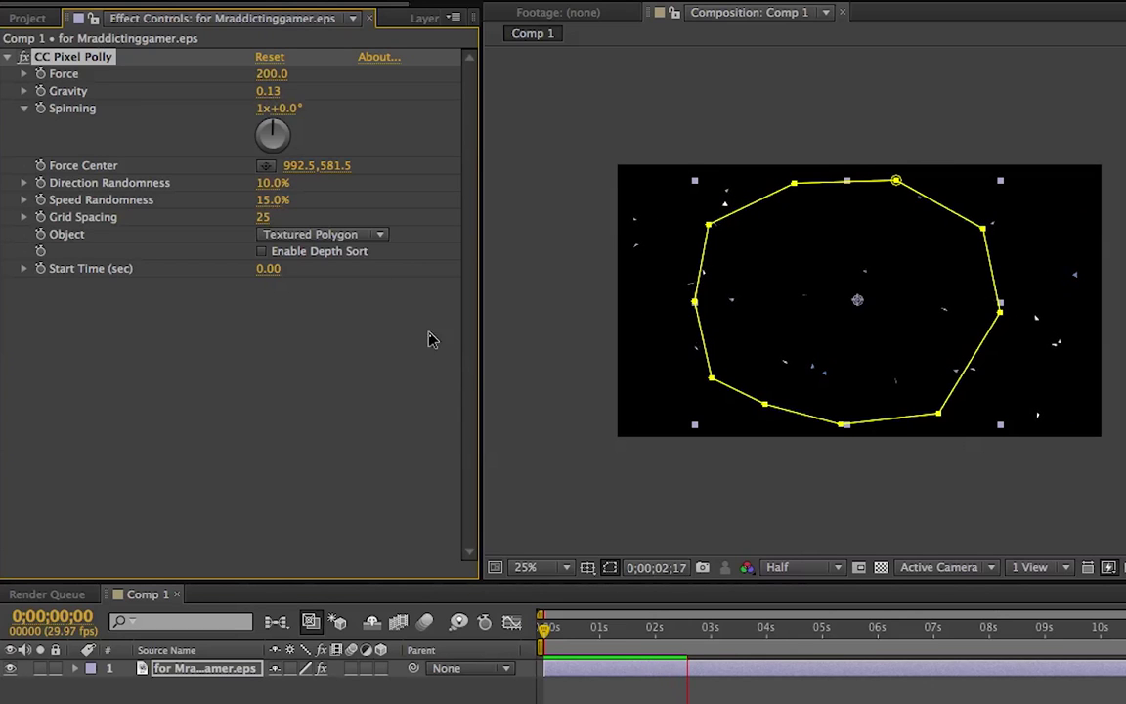
key(space)
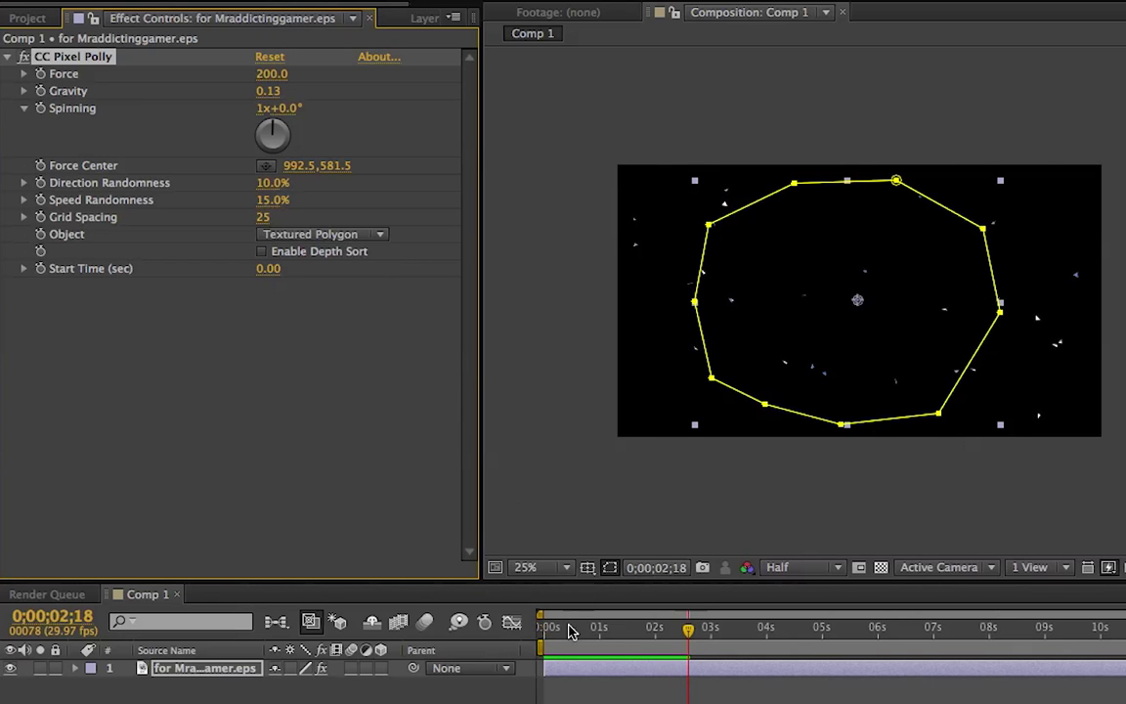
drag(572, 630, 544, 631)
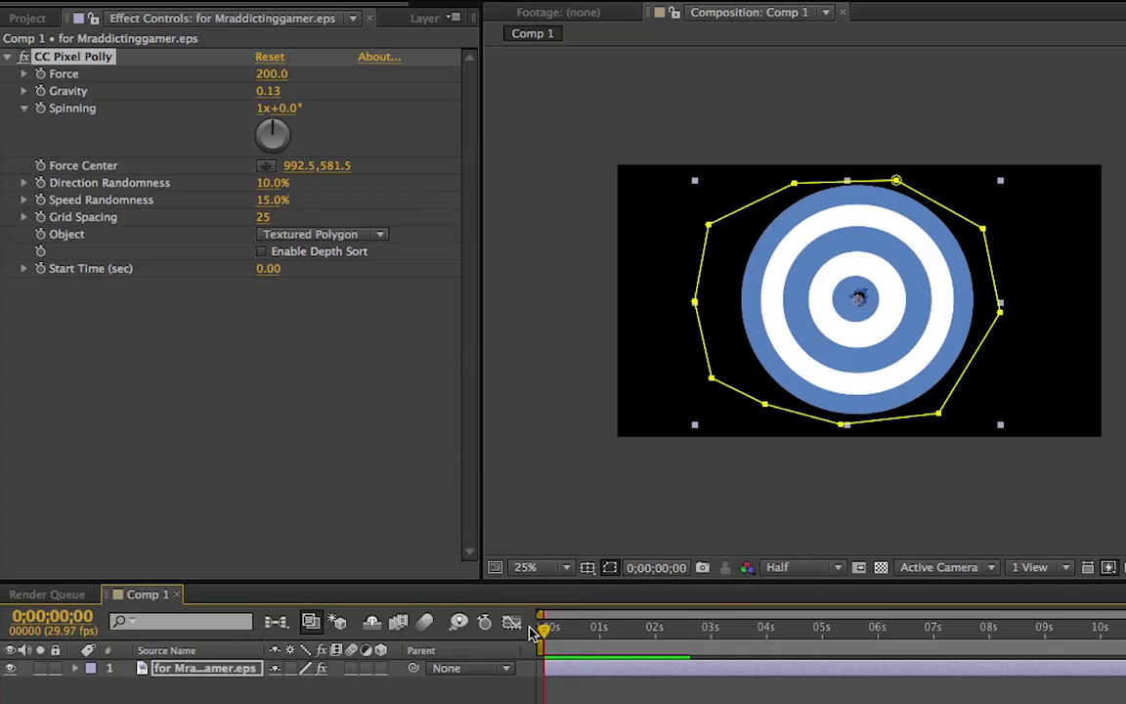
Preview the shatter at Gravity 100, then bring Gravity back to 1.00
click(264, 92)
text(1)
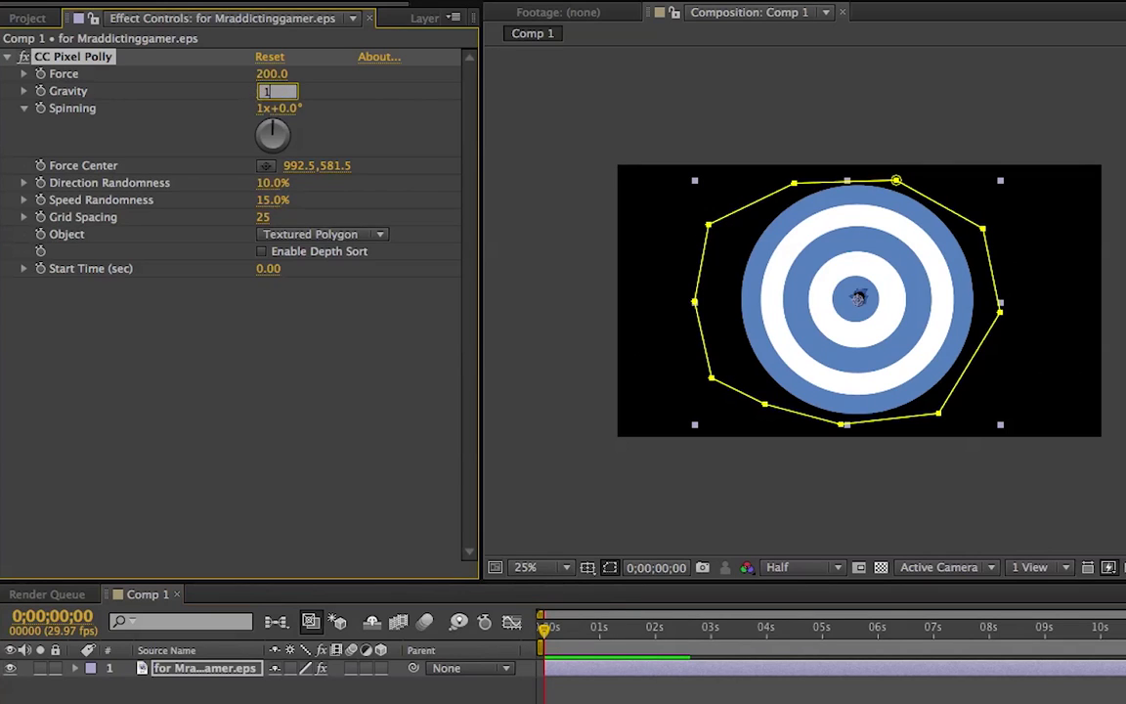
text(00)
click(450, 131)
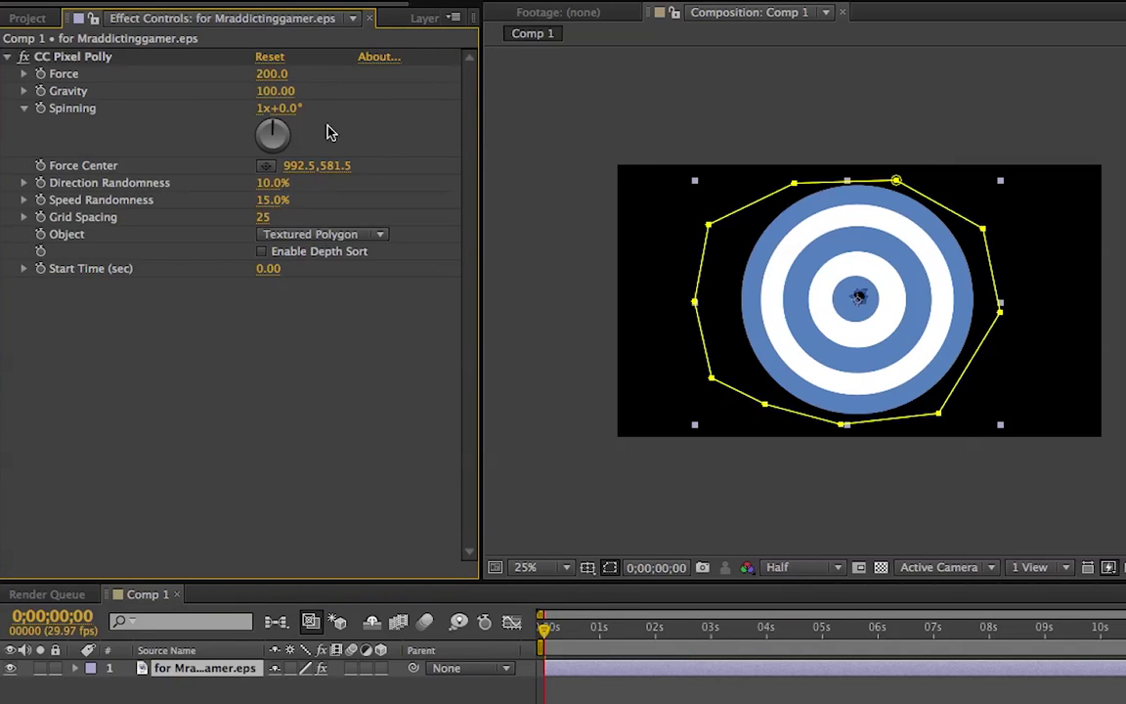
key(KP_0)
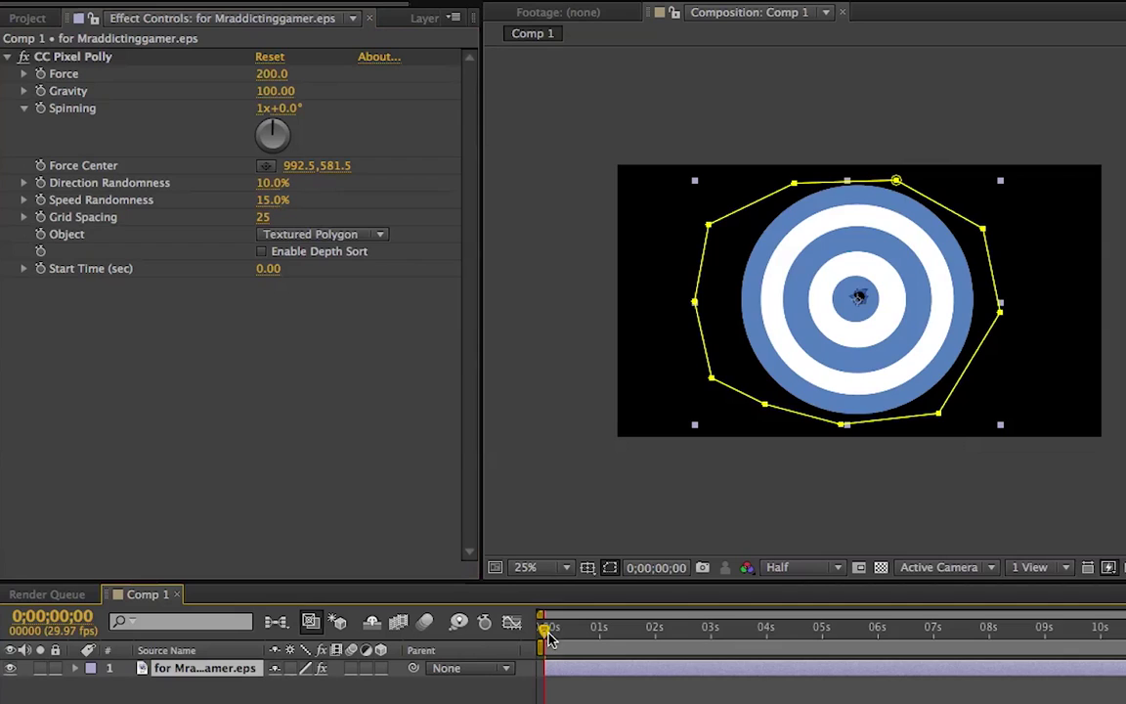
drag(252, 90, 118, 90)
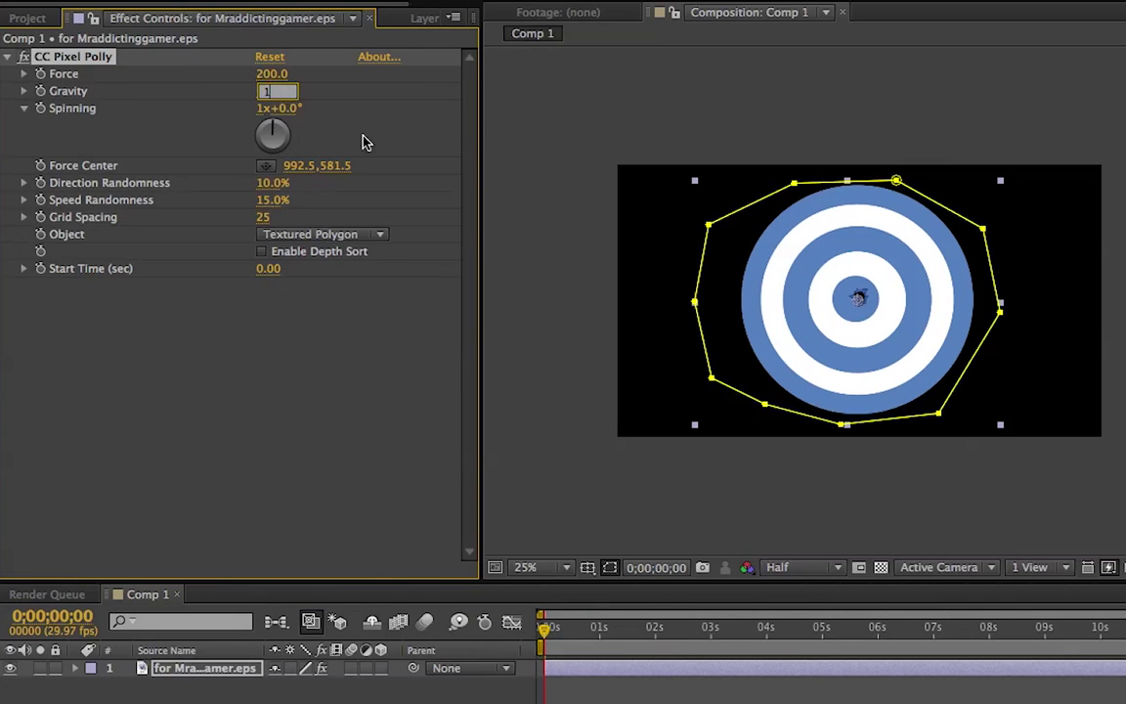
click(407, 150)
Turn the CC Pixel Polly Spinning dial up to 7x+209.0°
key(KP_0)
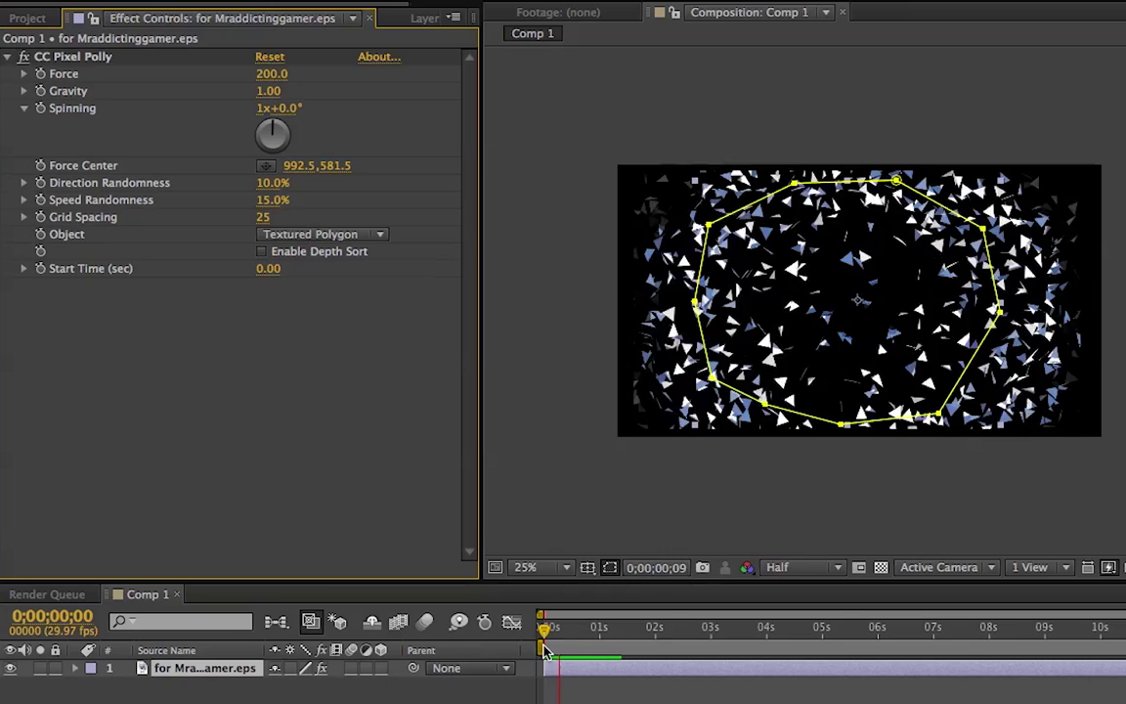
mouse_move(573, 634)
mouse_down()
mouse_move(537, 633)
mouse_move(586, 628)
mouse_move(541, 631)
mouse_move(561, 632)
mouse_up()
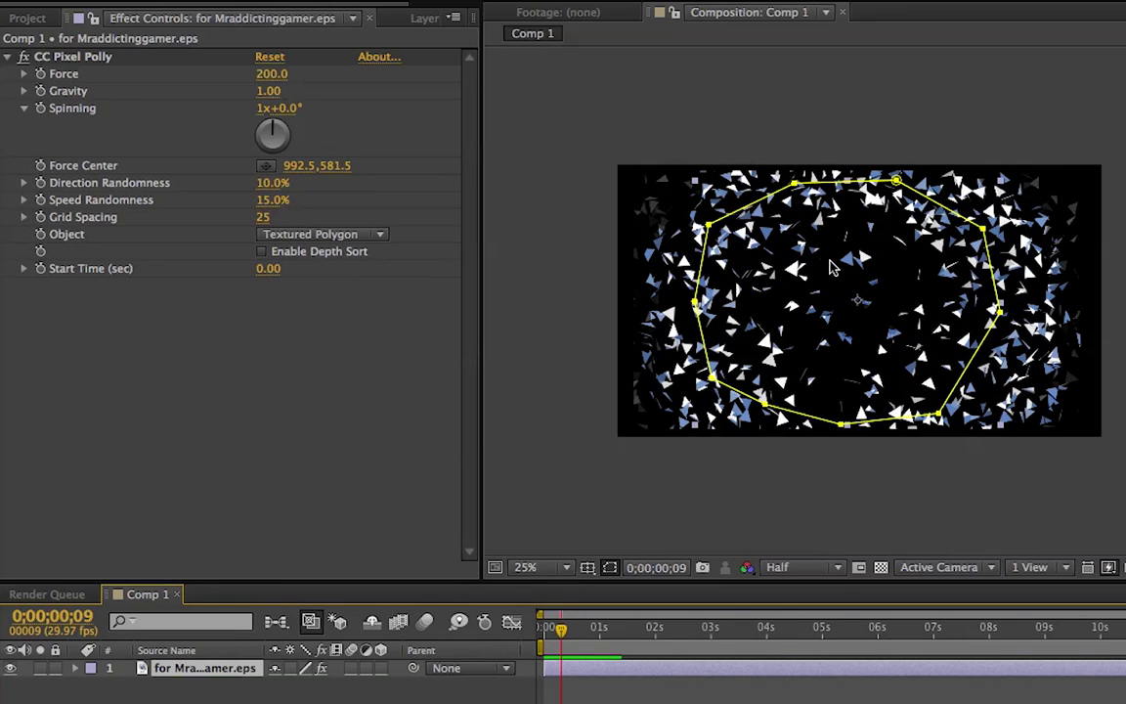
drag(273, 125, 278, 128)
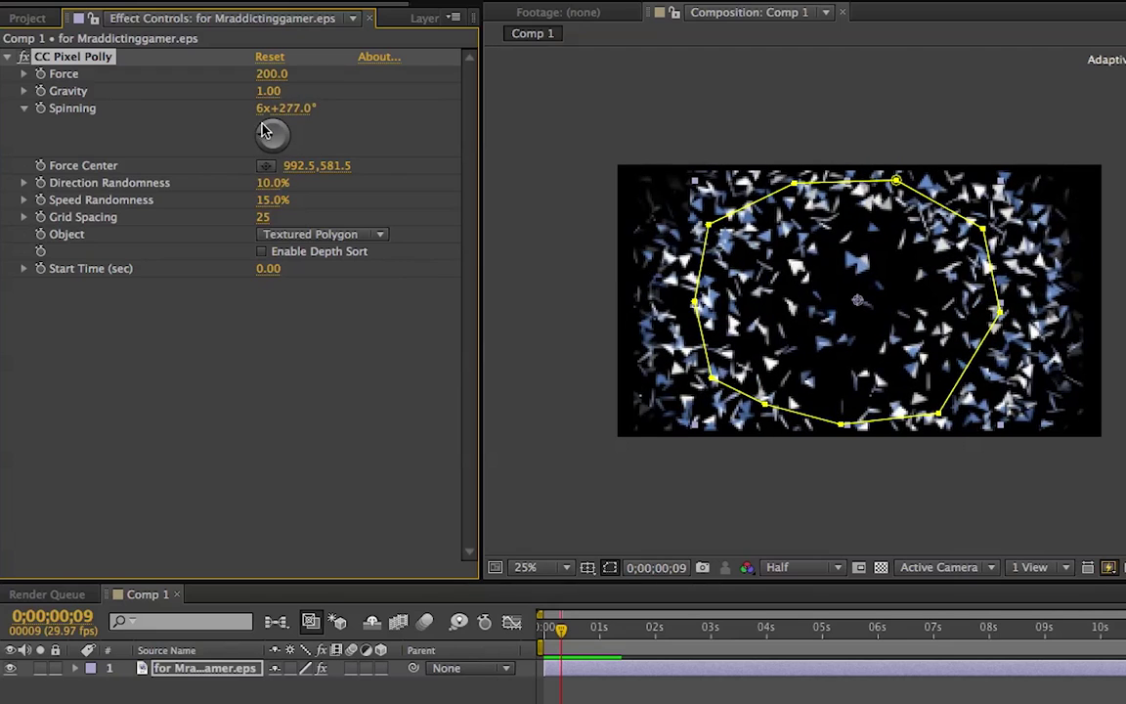
drag(263, 129, 277, 154)
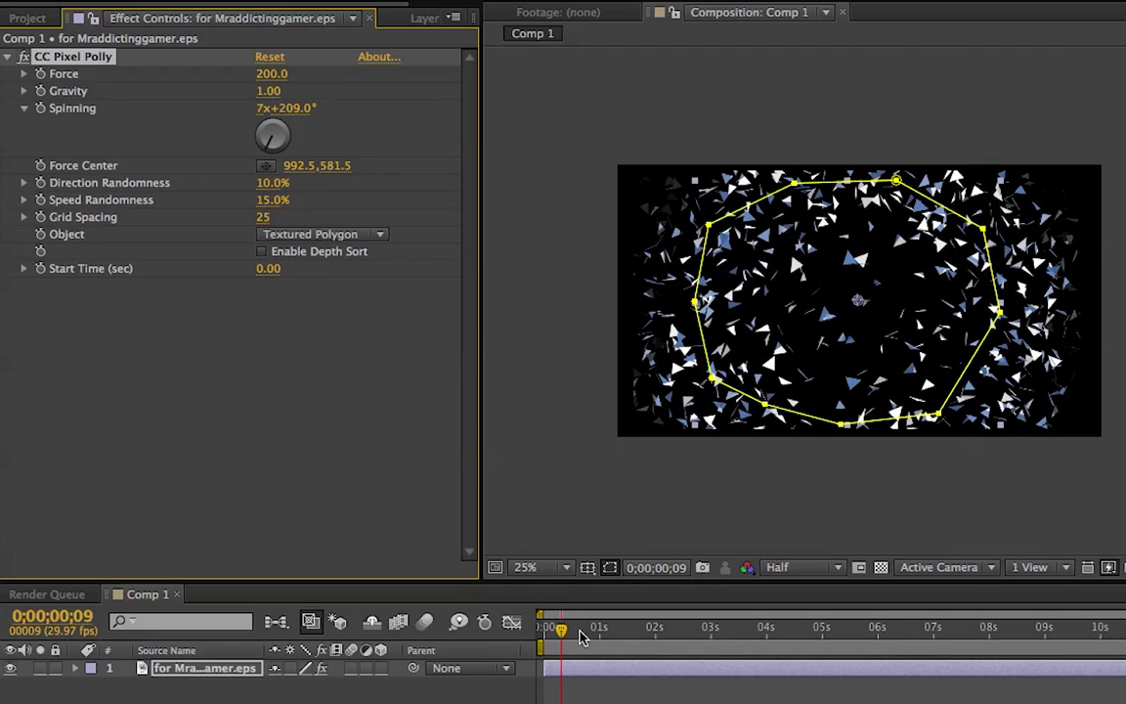
Preview the spinning shatter twice from the first frame, ending back at frame 0
drag(581, 636, 525, 633)
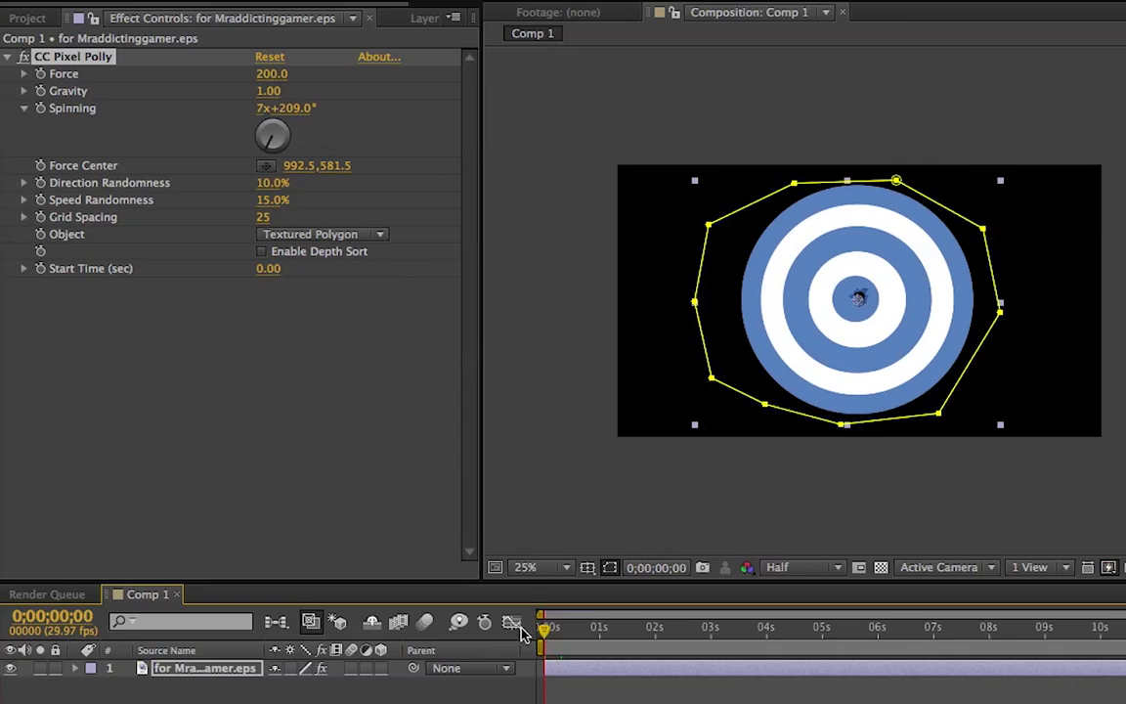
key(space)
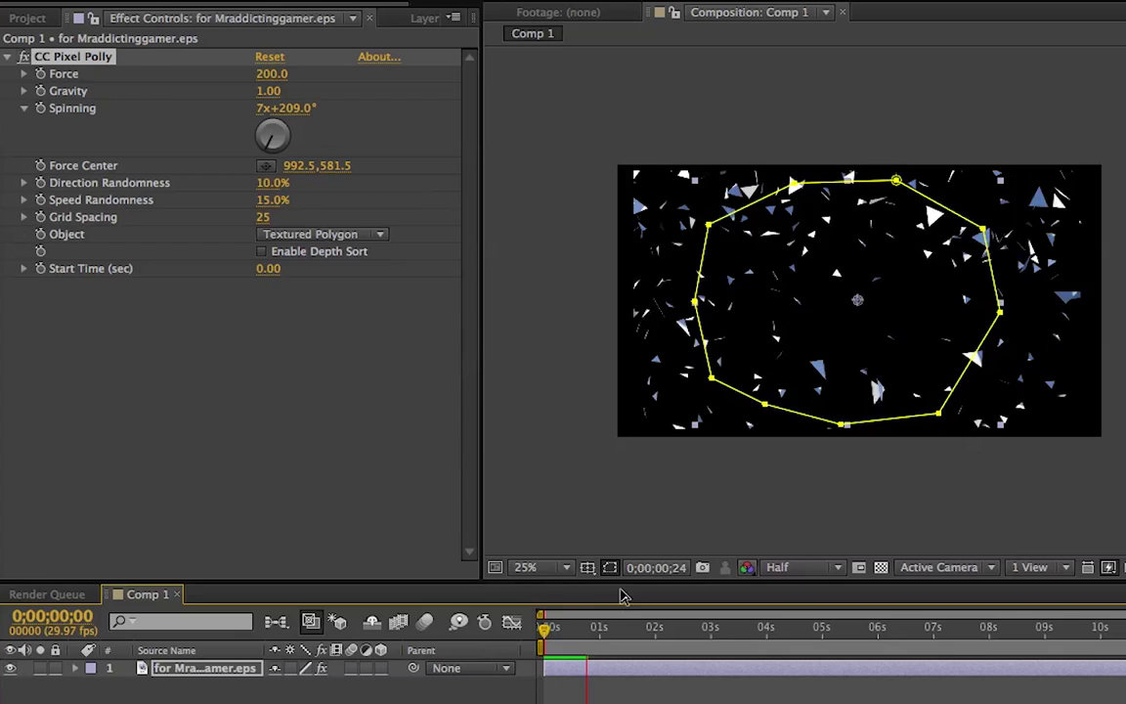
drag(571, 620, 536, 634)
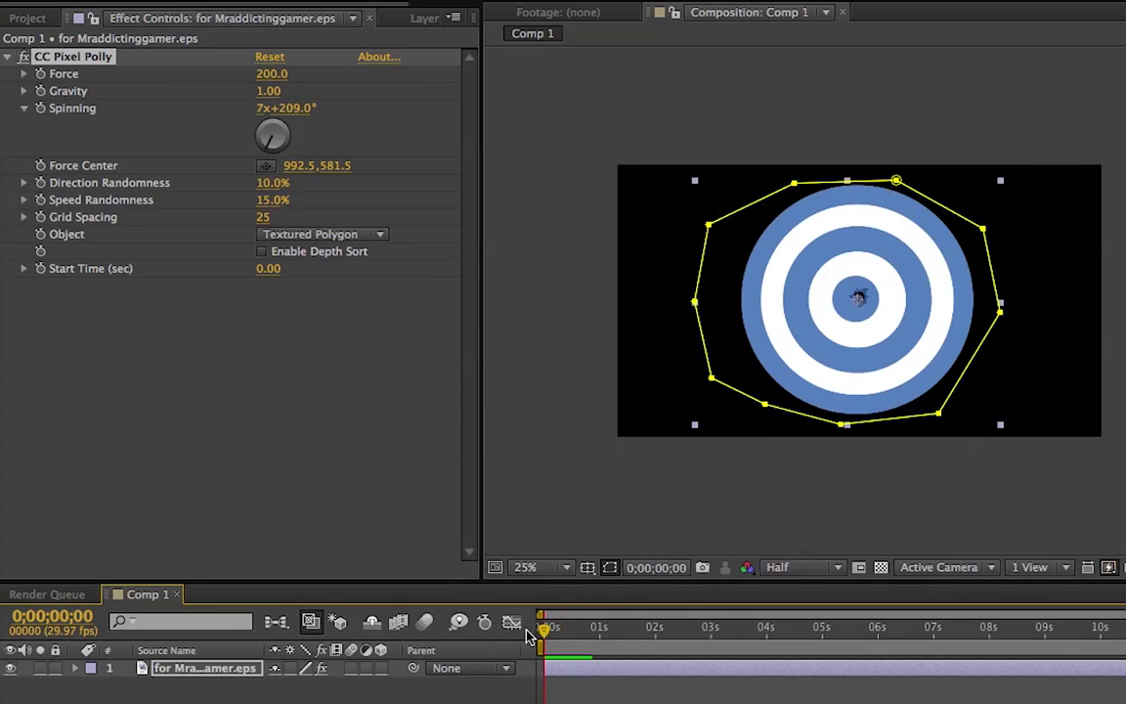
key(space)
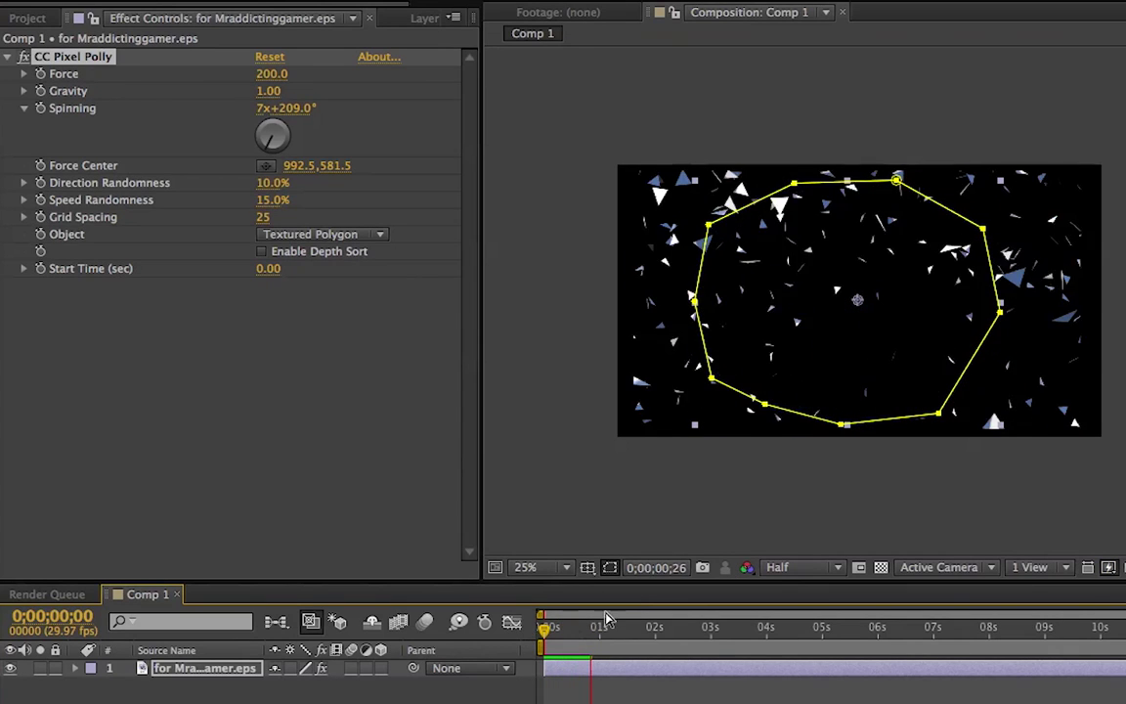
click(573, 633)
drag(573, 633, 543, 633)
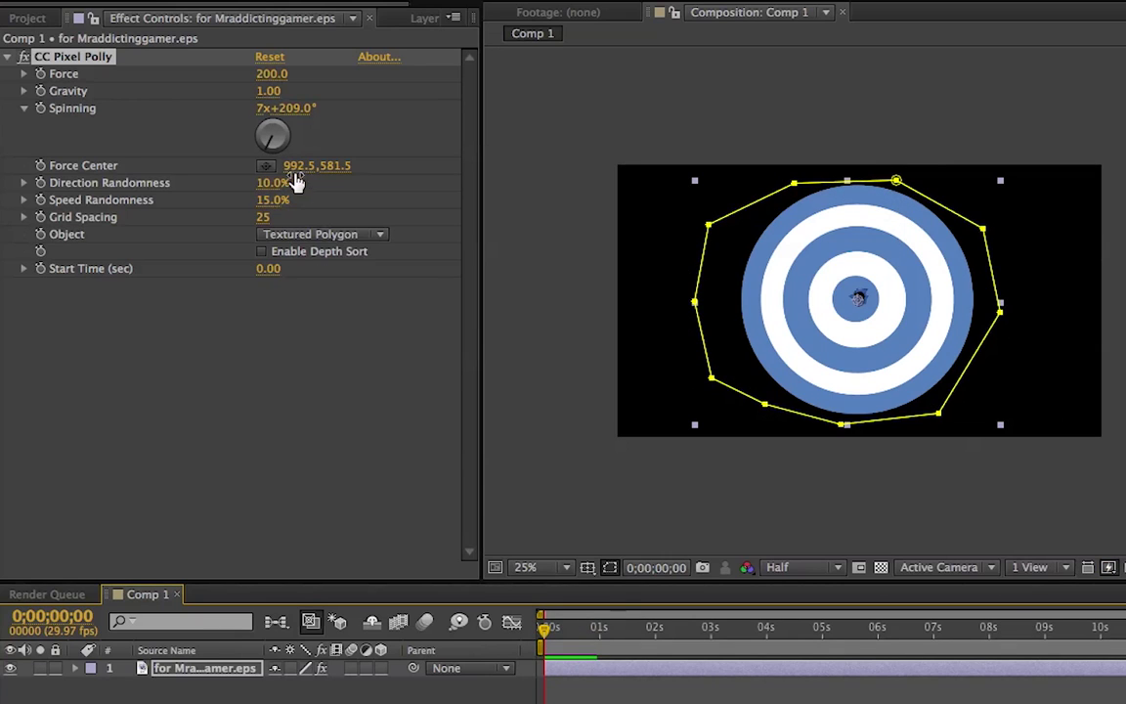
Place the Force Center at the target's right edge and check the burst a few frames in
click(266, 165)
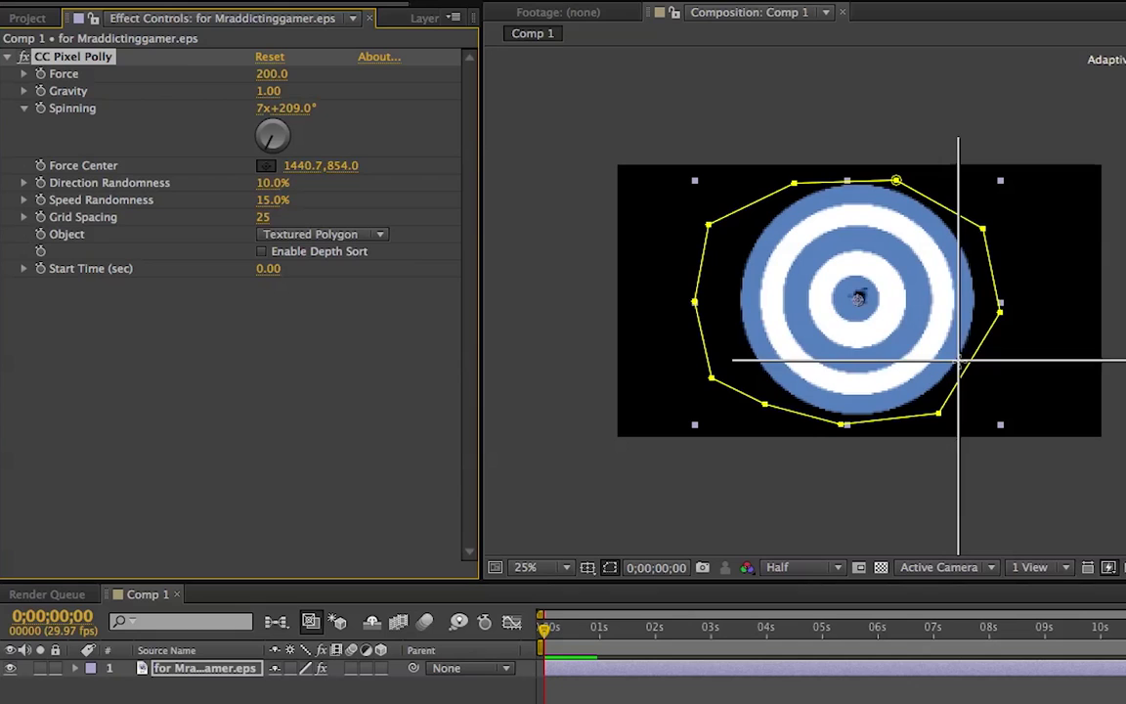
click(970, 300)
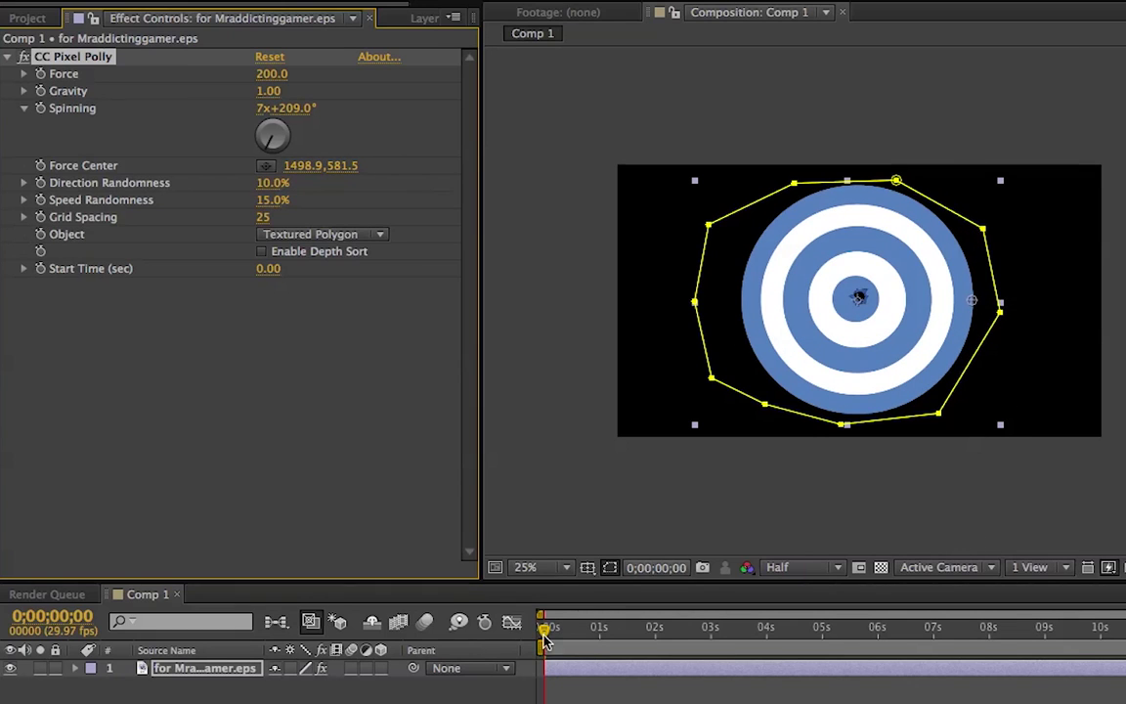
drag(545, 634, 567, 635)
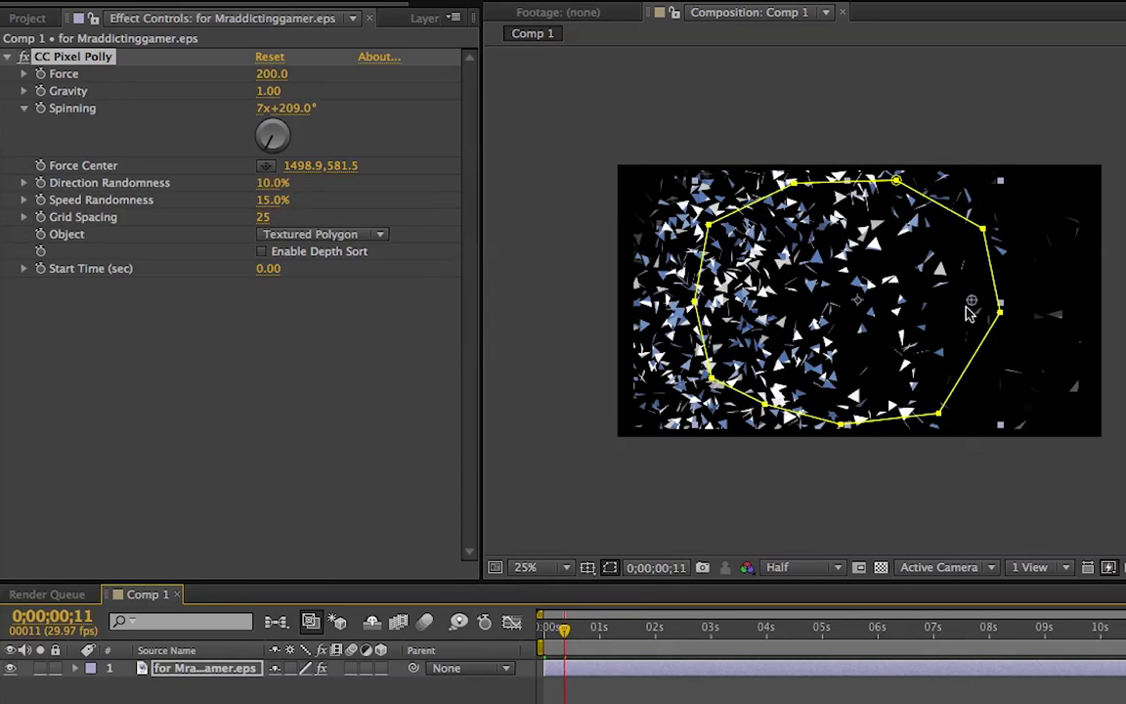
mouse_move(967, 307)
mouse_down()
mouse_move(811, 311)
mouse_move(990, 309)
mouse_up()
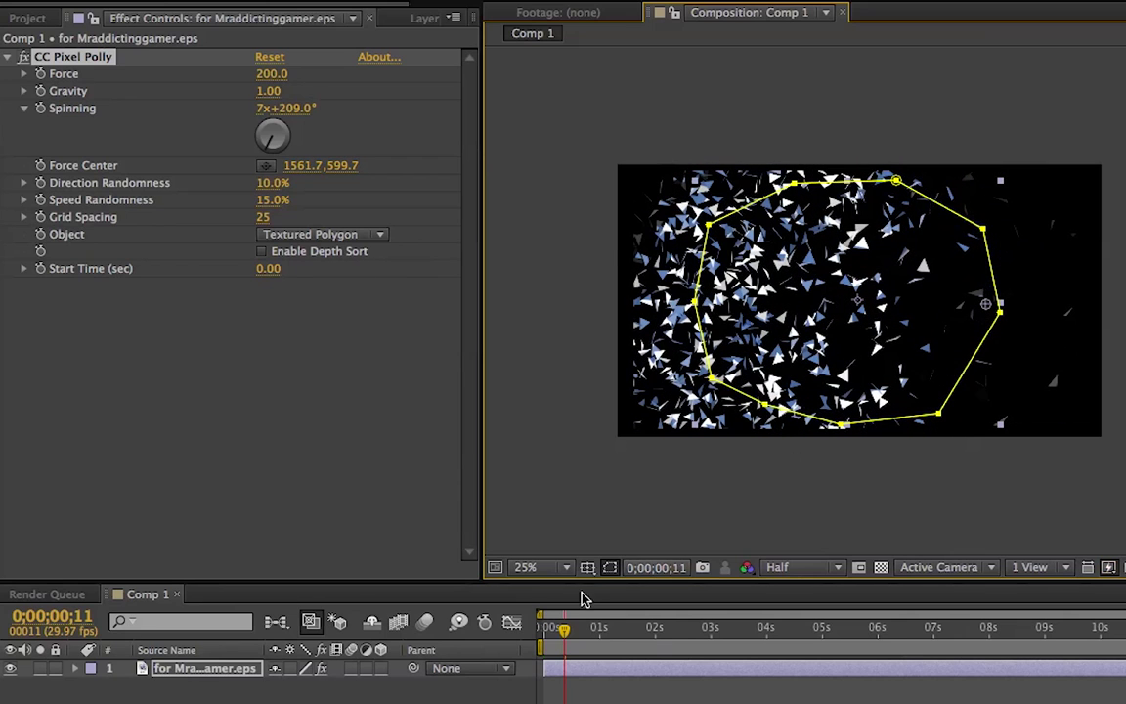
drag(564, 628, 539, 628)
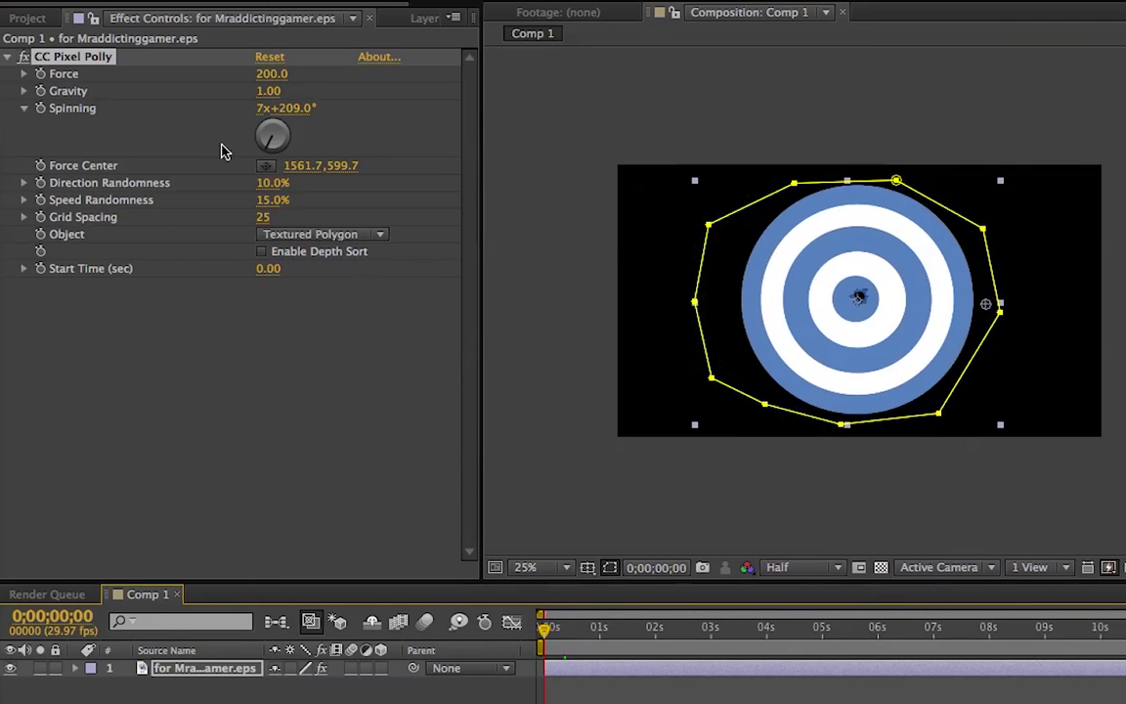
Keyframe the Force Center at frame 0, then move it to the left side at frame 28
click(40, 166)
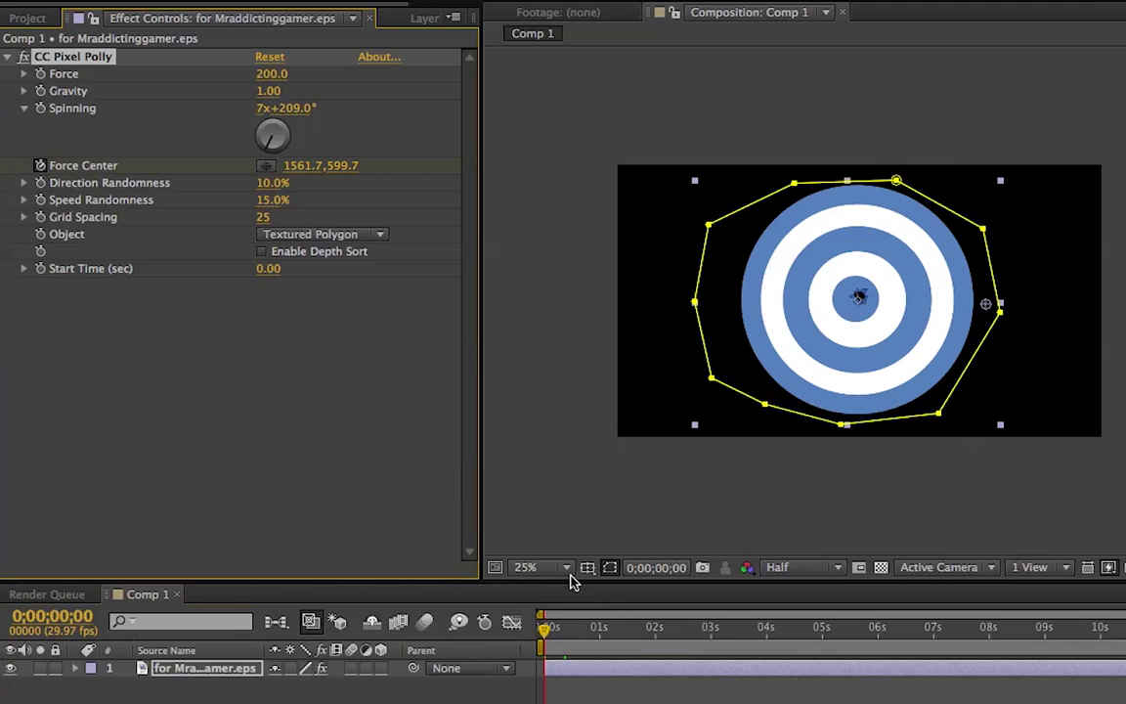
drag(544, 633, 595, 633)
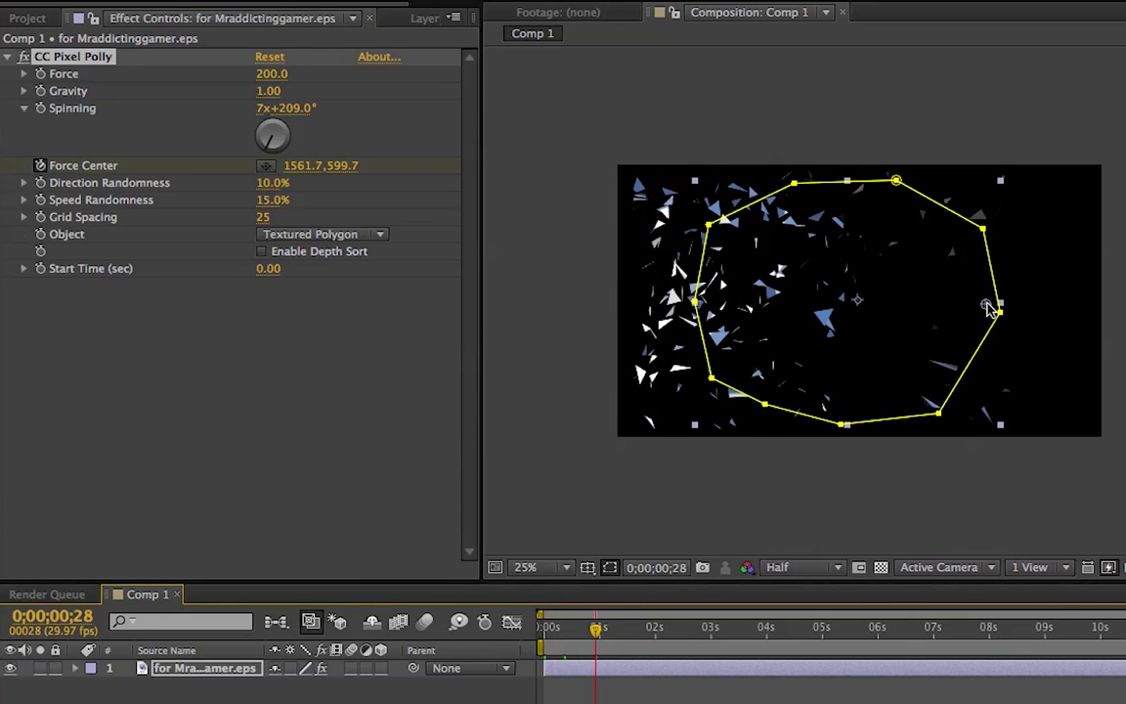
drag(990, 308, 698, 305)
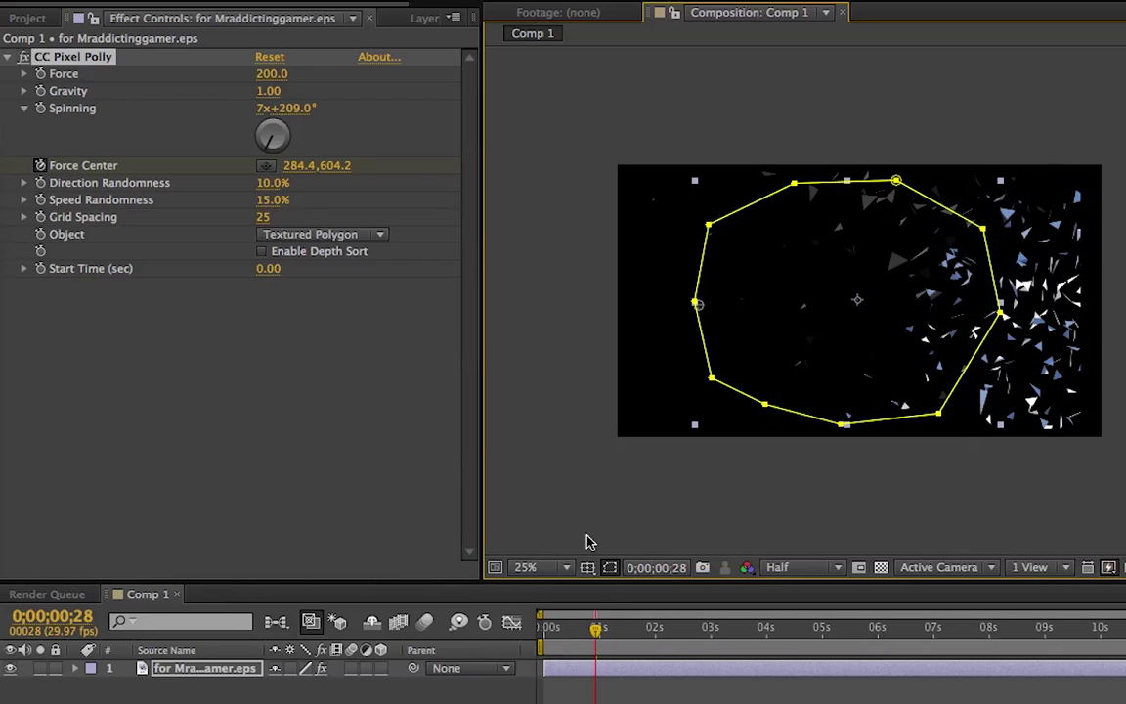
drag(595, 626, 518, 633)
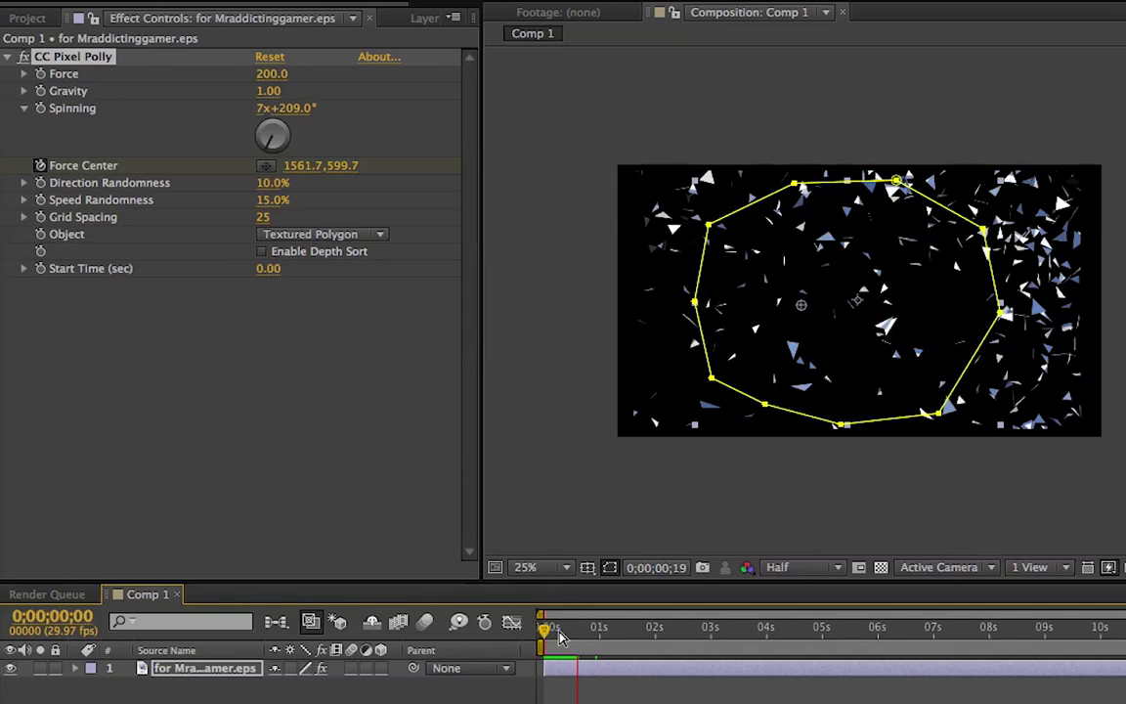
drag(560, 635, 536, 637)
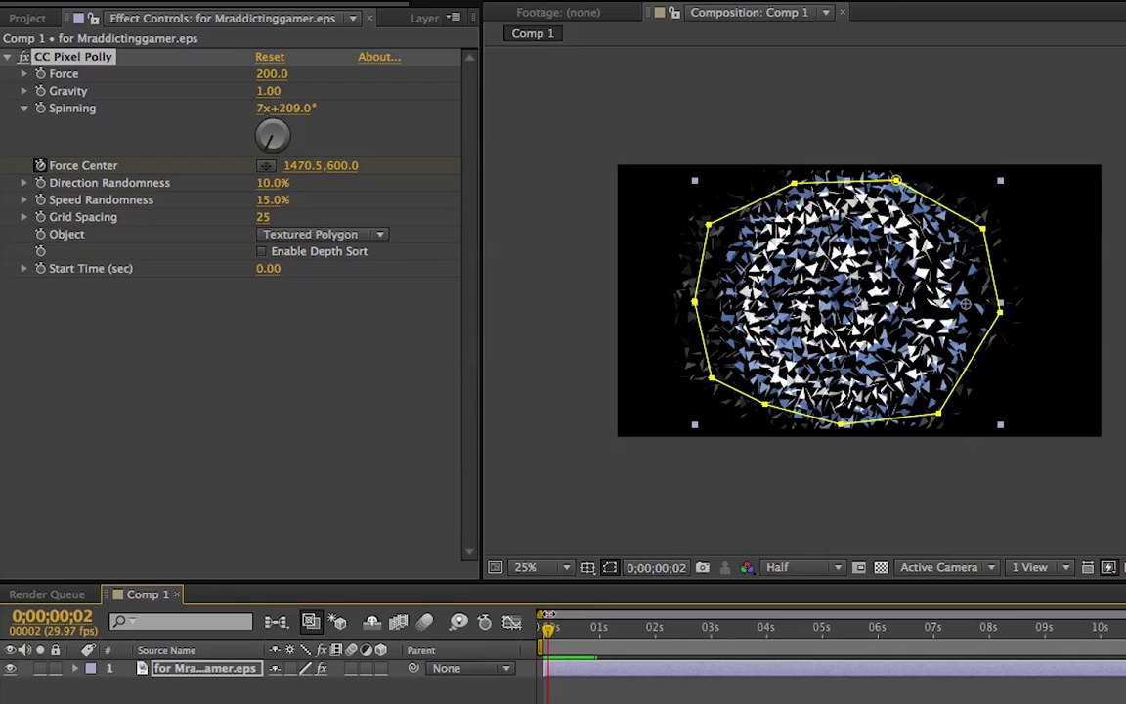
Scrub CC Pixel Polly's Force to 39.0 and rewind to 0;00;00;00
drag(269, 80, 107, 83)
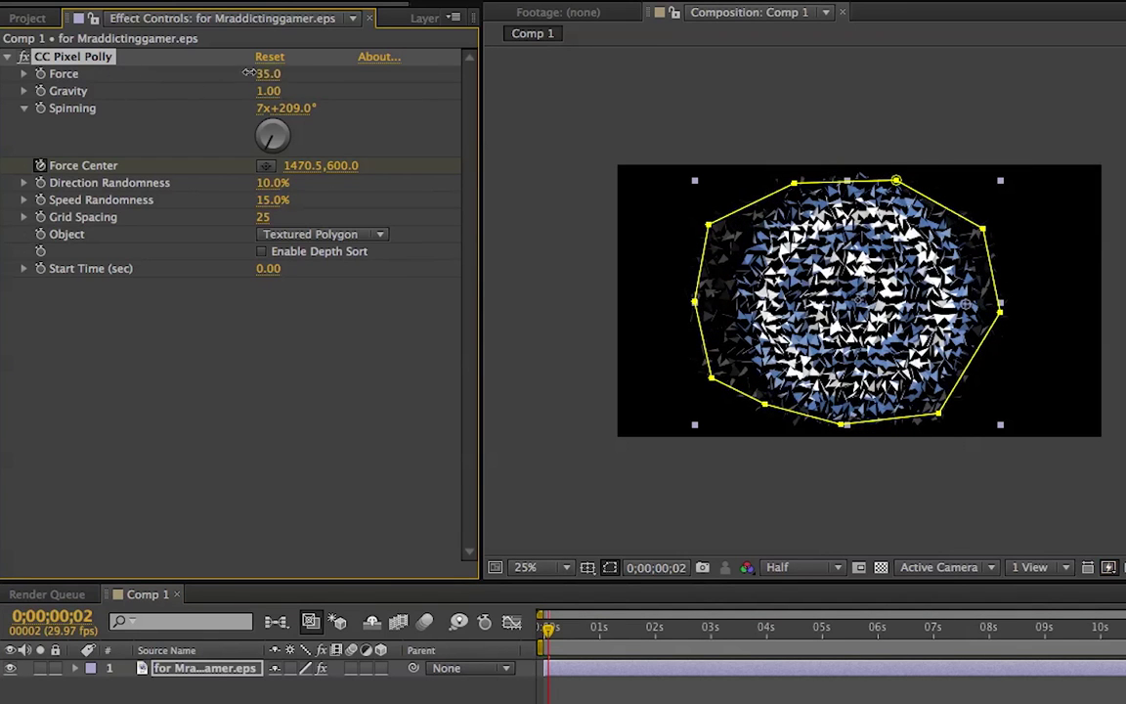
drag(249, 73, 168, 73)
drag(269, 83, 282, 88)
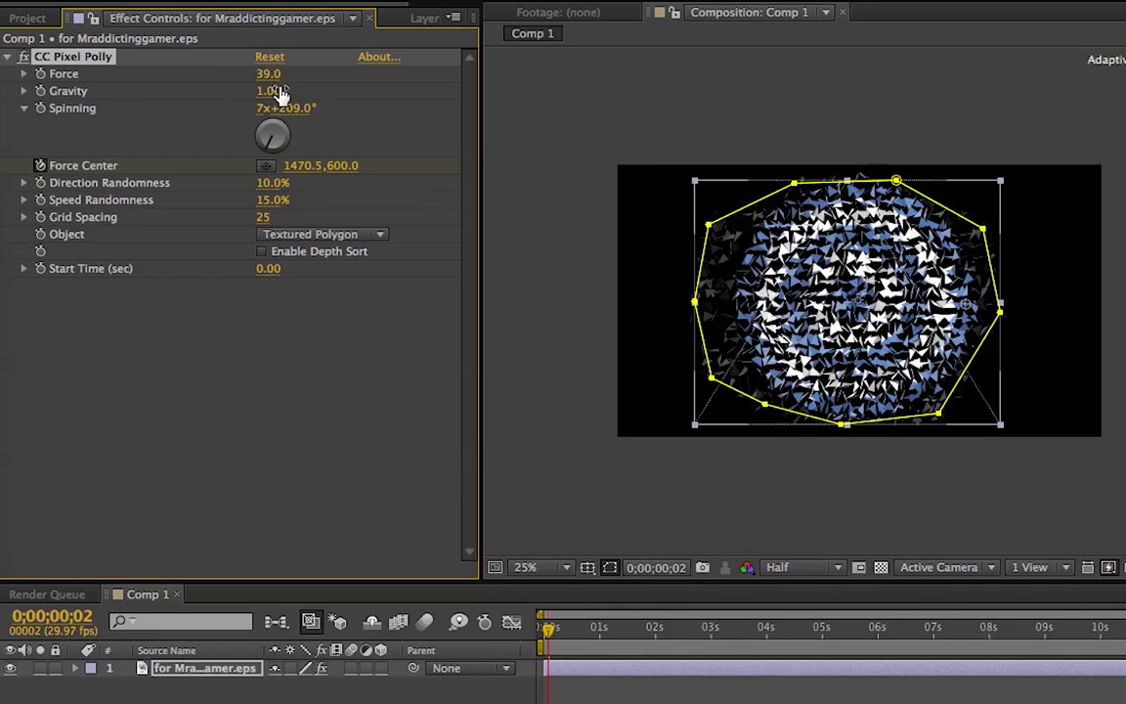
click(557, 648)
drag(560, 637, 538, 636)
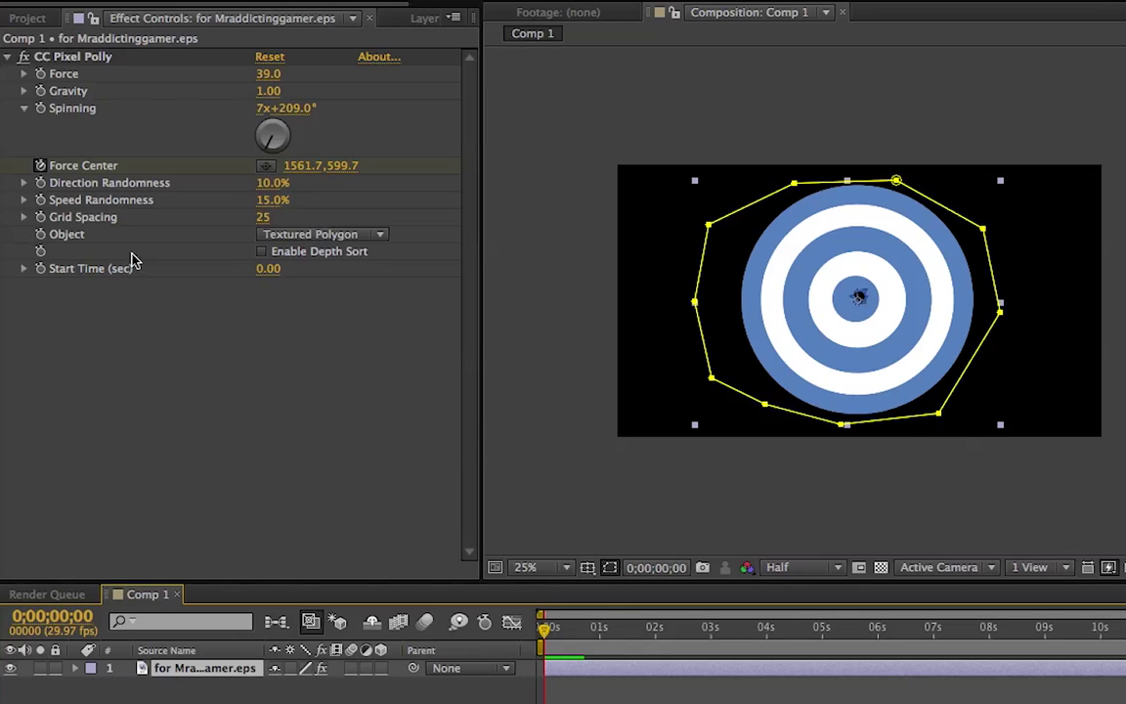
click(100, 169)
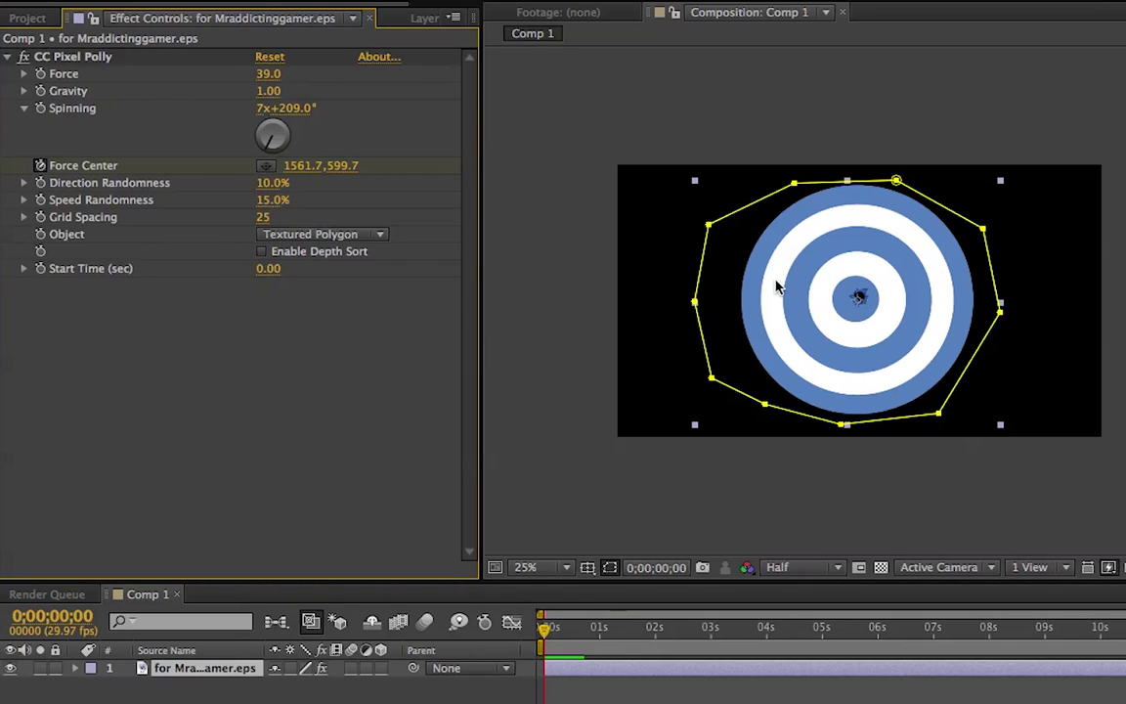
Move the Force Center to the target's middle (983.5,572.4) and try Direction Randomness 100%
click(867, 311)
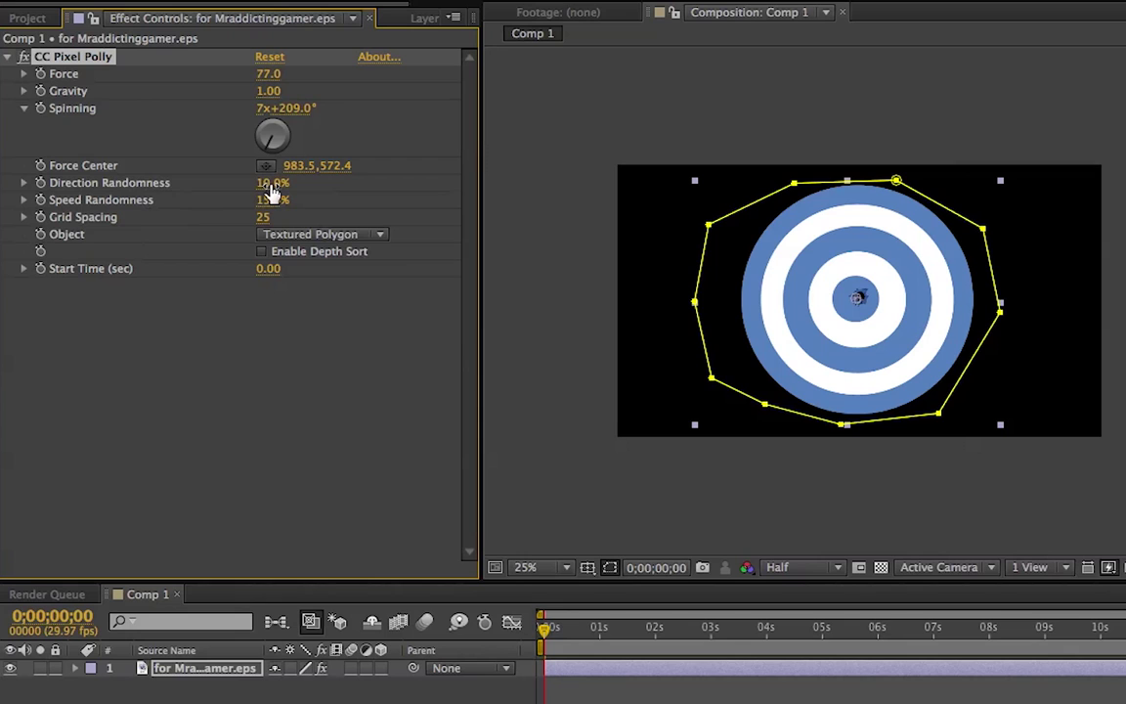
drag(552, 631, 574, 635)
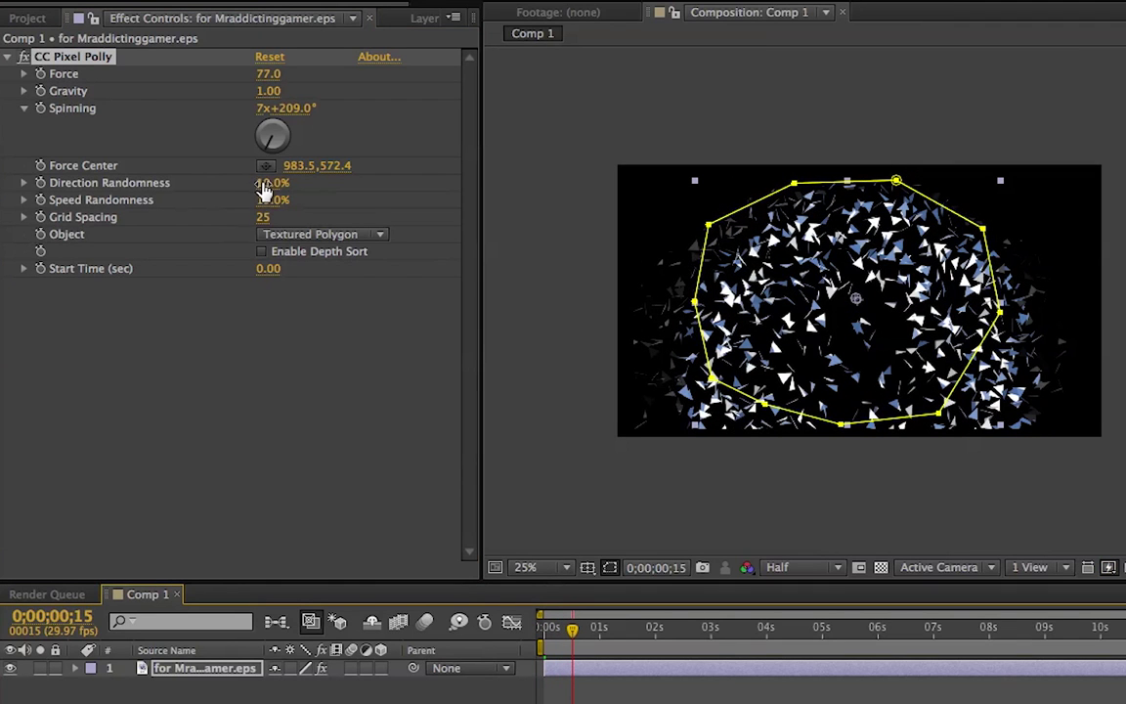
drag(280, 183, 407, 186)
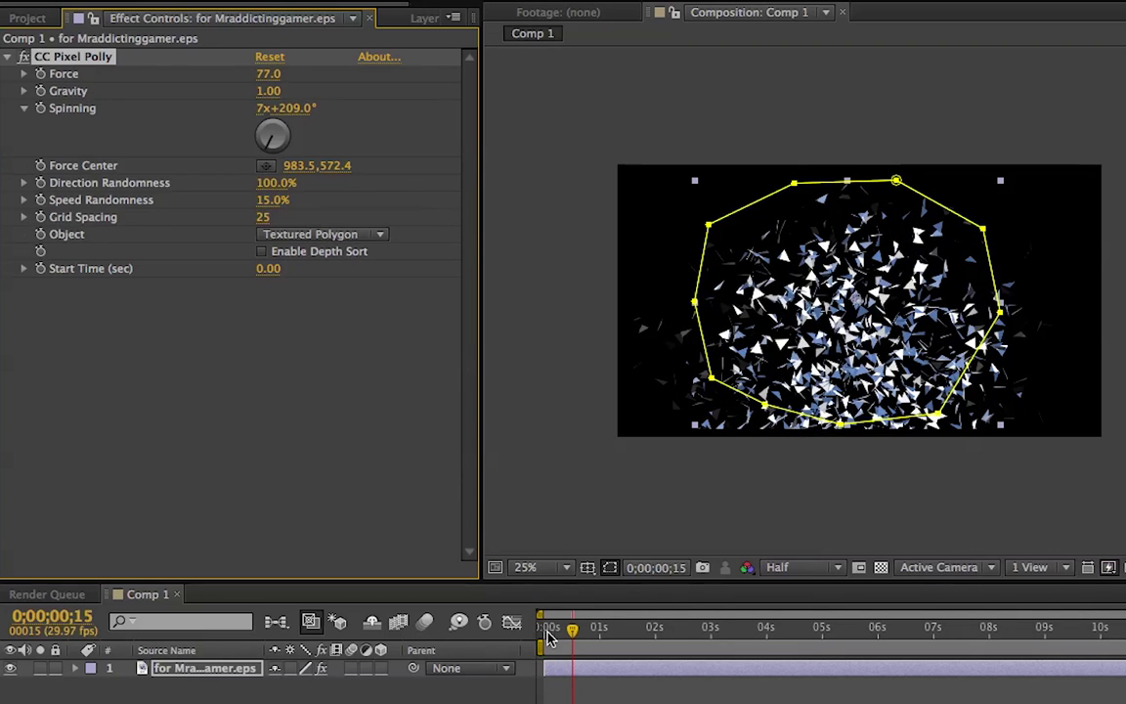
mouse_move(548, 633)
mouse_down()
mouse_move(537, 631)
mouse_move(588, 637)
mouse_move(556, 641)
mouse_up()
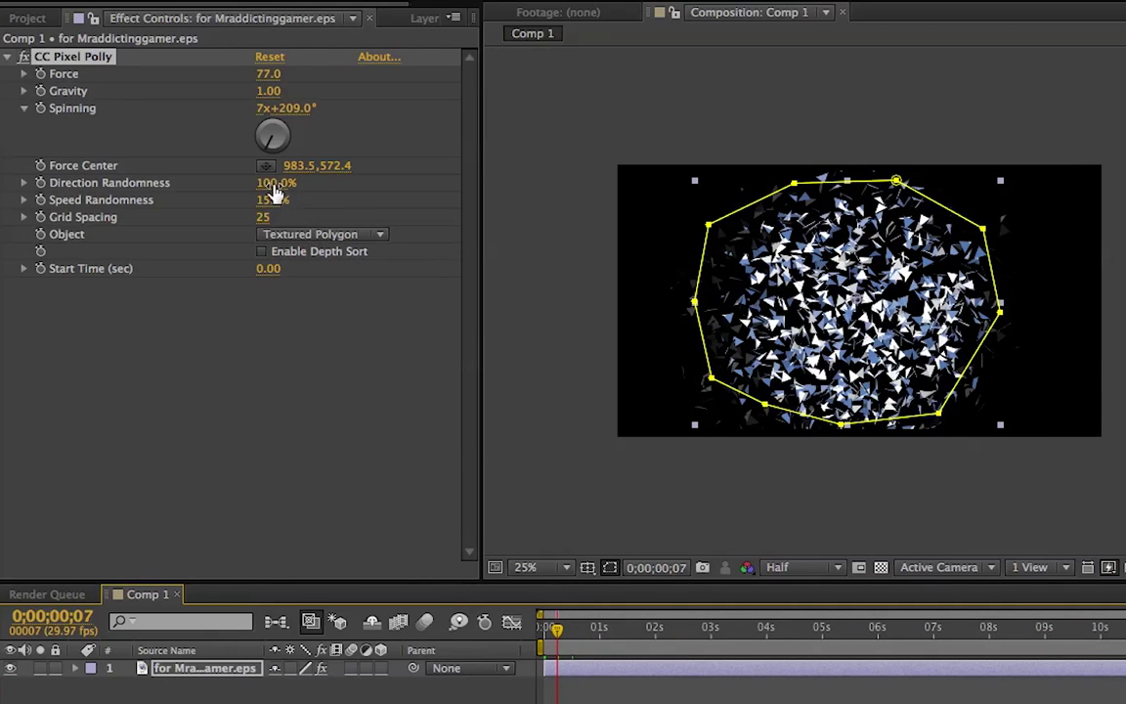
Settle Direction Randomness at 40% and Speed Randomness at 100%, previewing the shatter
drag(267, 183, 252, 202)
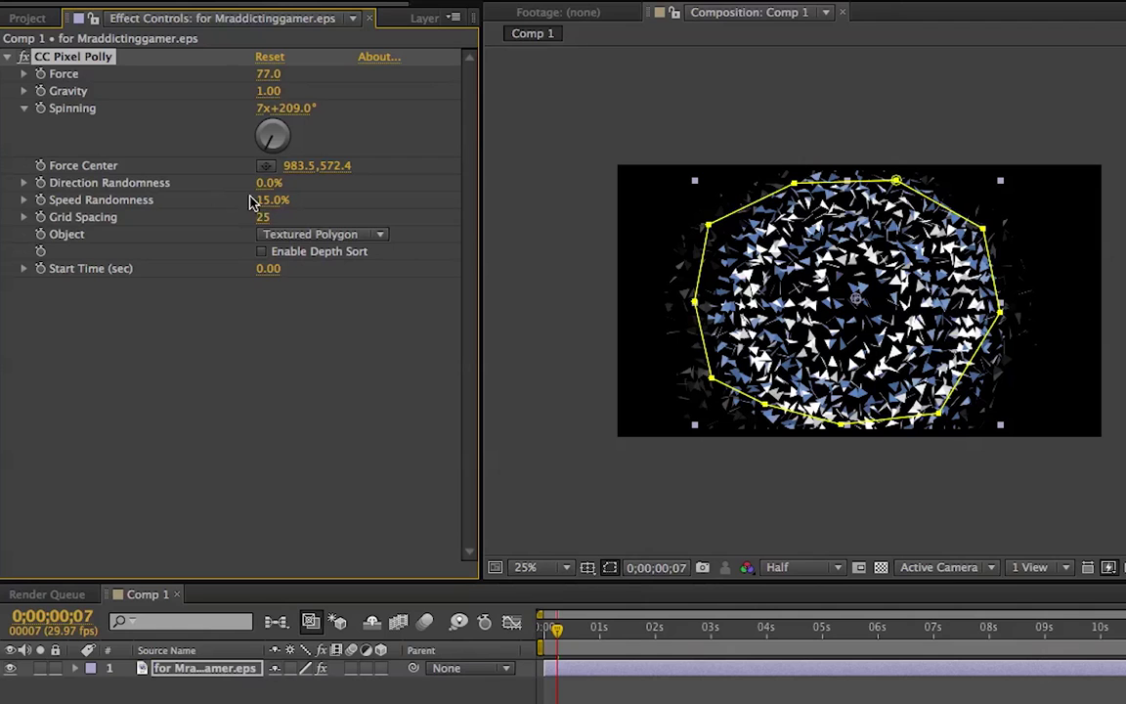
key(space)
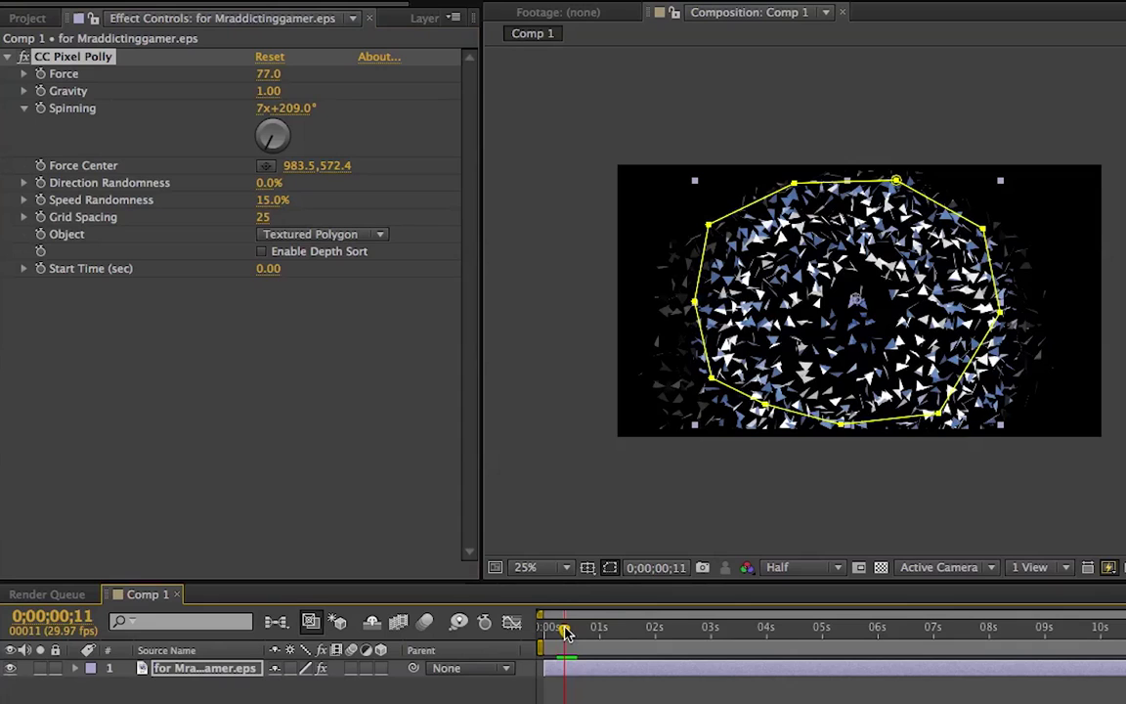
drag(568, 633, 544, 634)
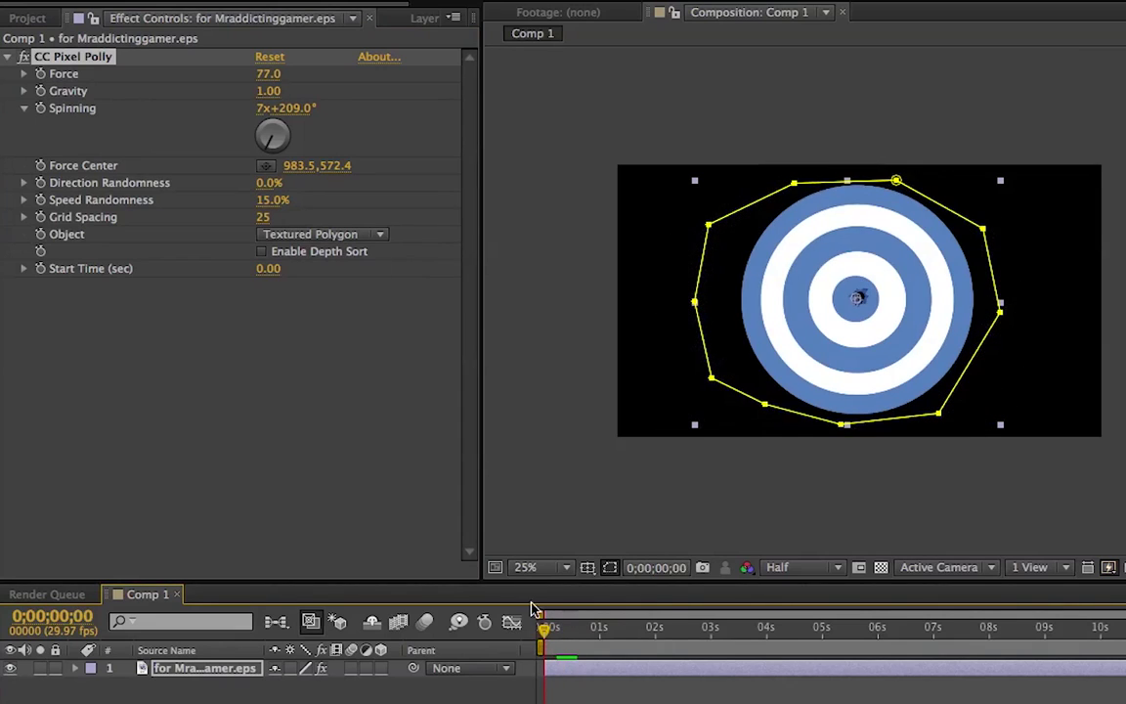
drag(267, 188, 311, 192)
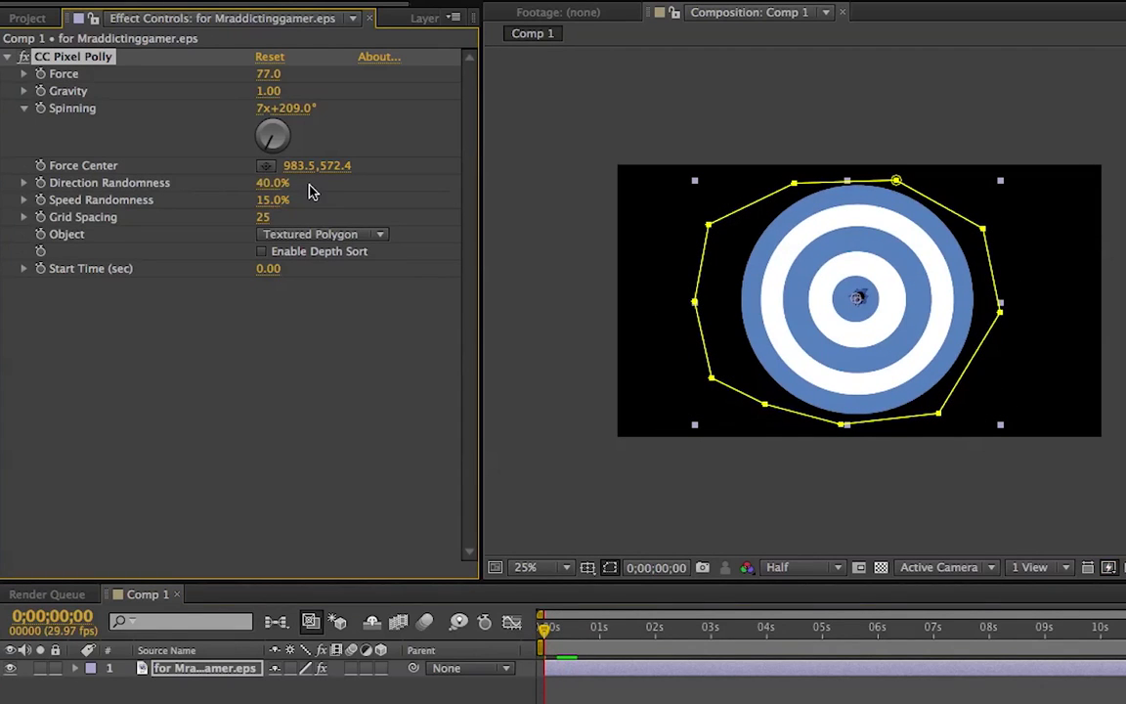
mouse_move(544, 631)
mouse_down()
mouse_move(584, 631)
mouse_move(557, 631)
mouse_up()
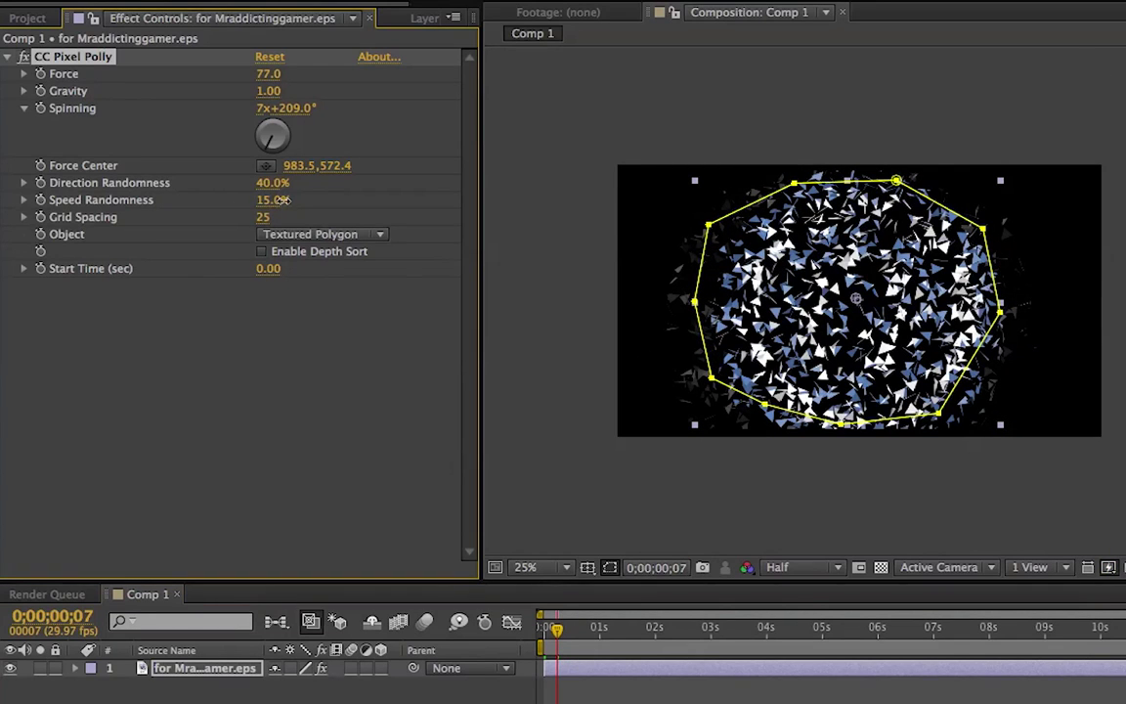
drag(266, 208, 474, 200)
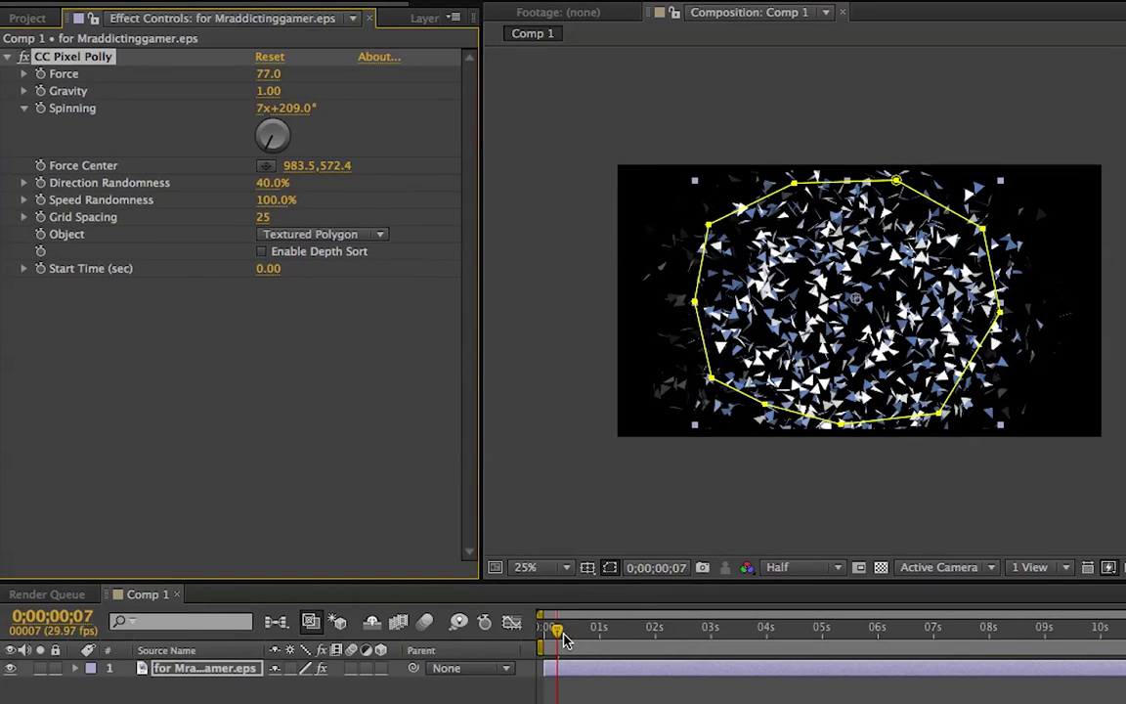
drag(564, 640, 543, 636)
key(space)
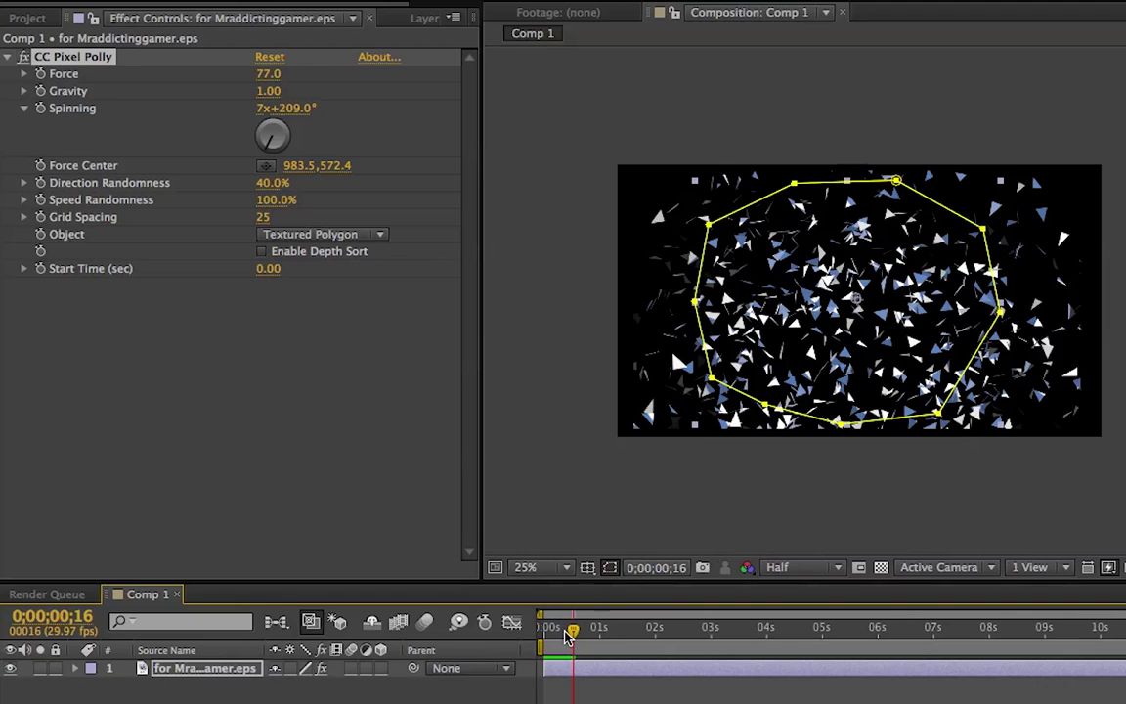
key(space)
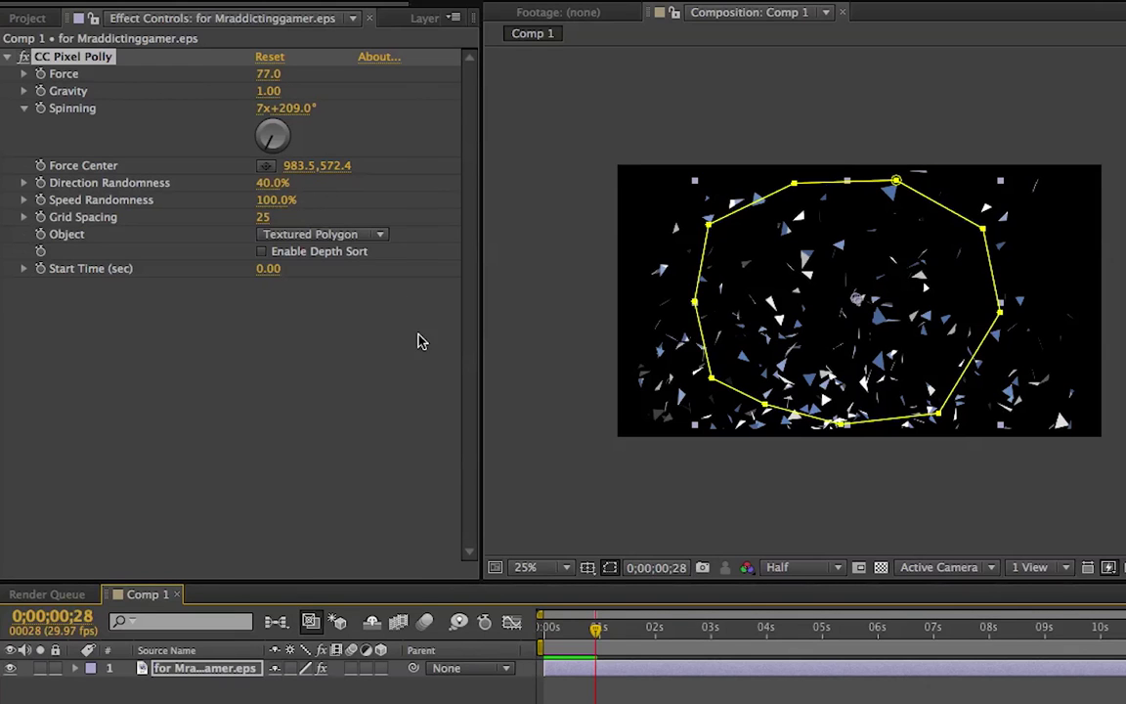
drag(598, 652, 546, 642)
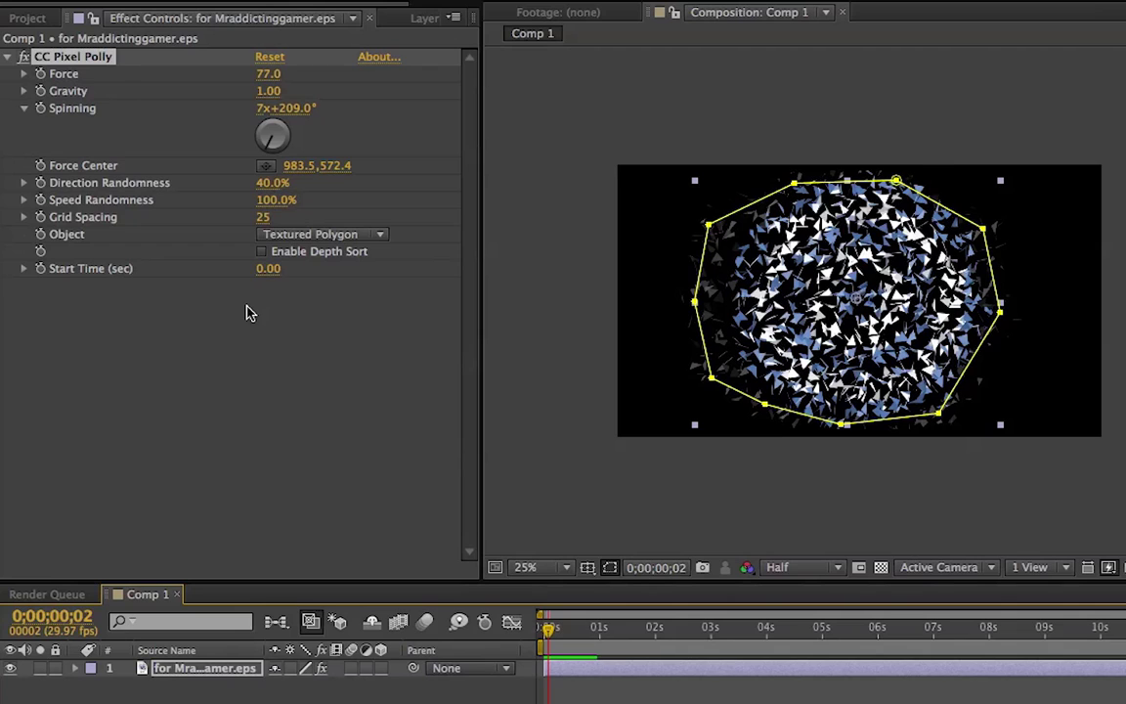
click(263, 218)
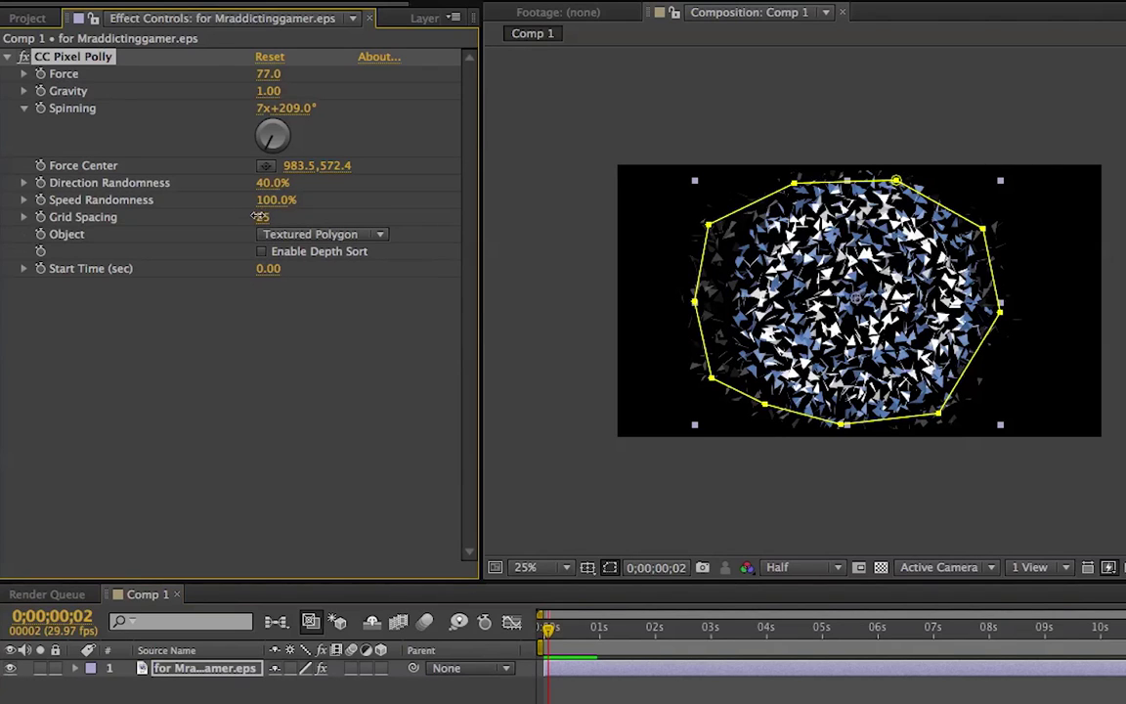
drag(260, 217, 225, 217)
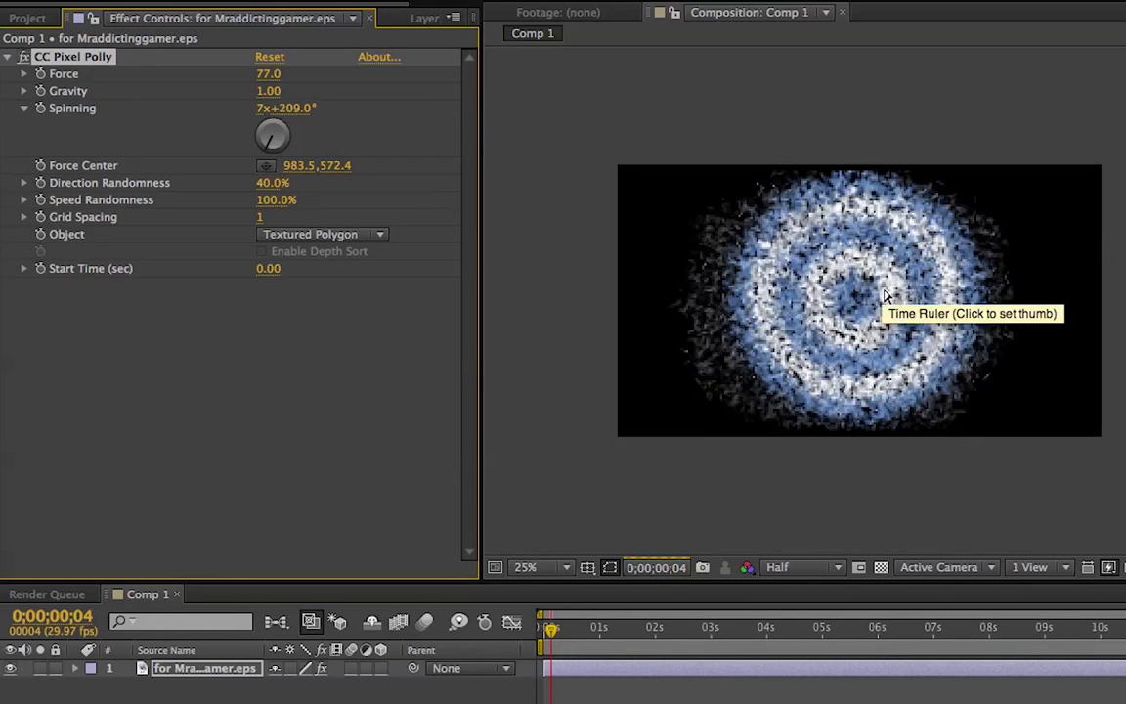
click(847, 306)
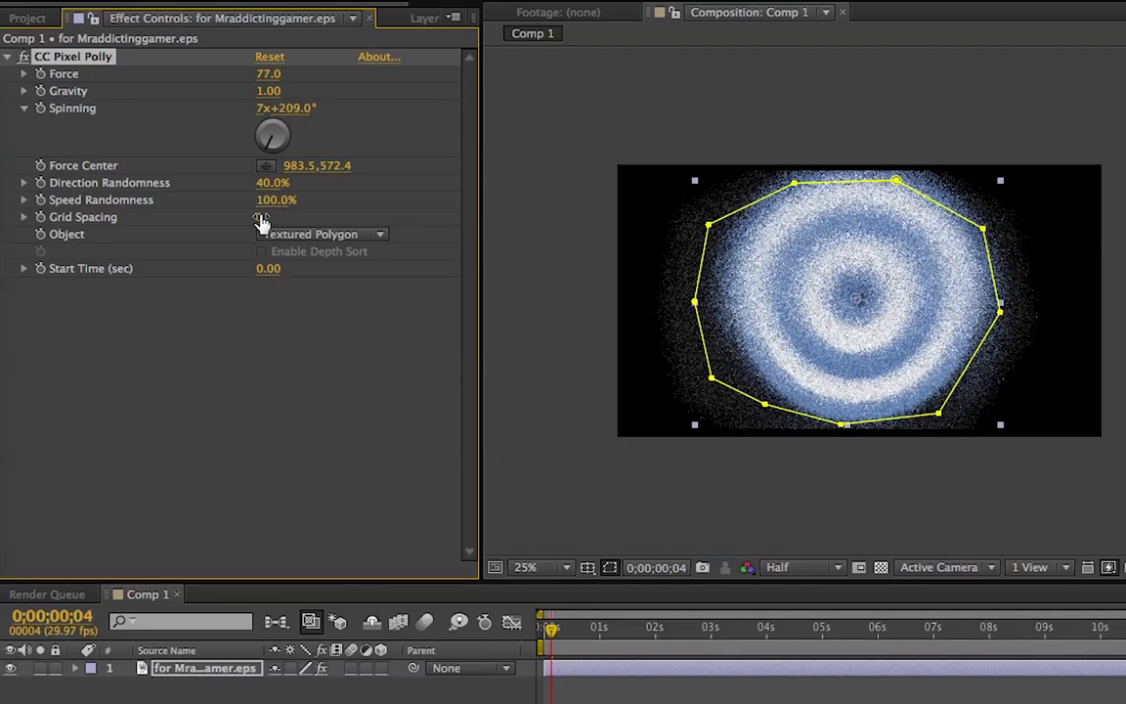
drag(261, 216, 364, 219)
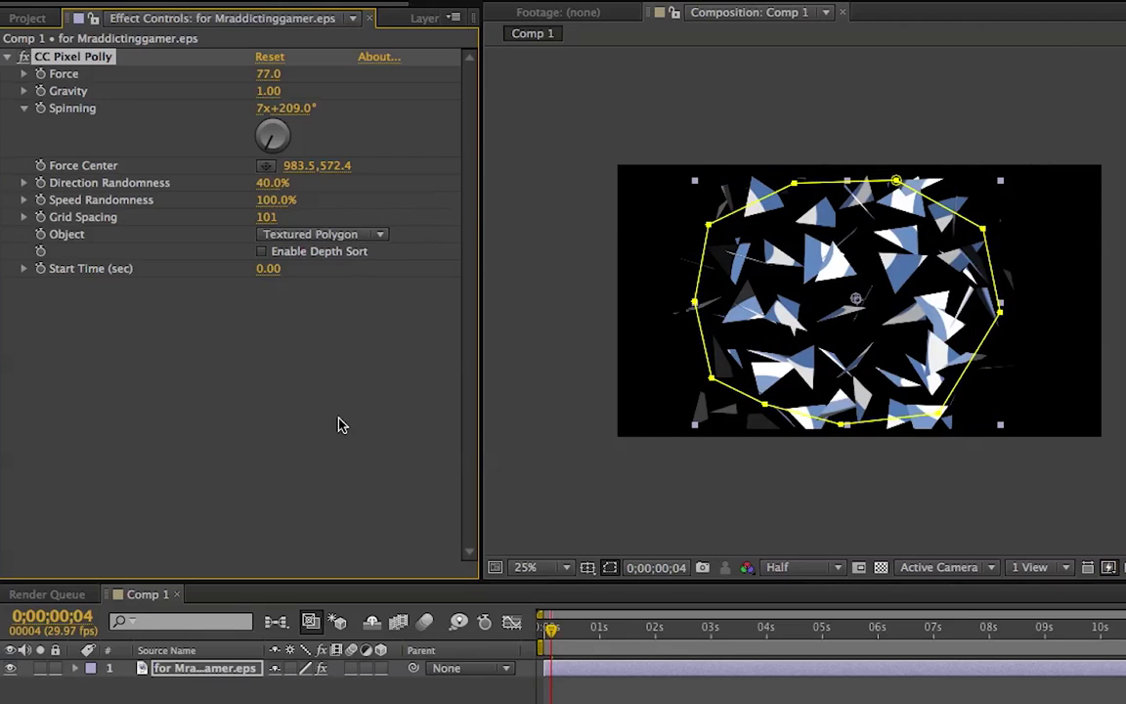
click(343, 424)
drag(552, 630, 543, 630)
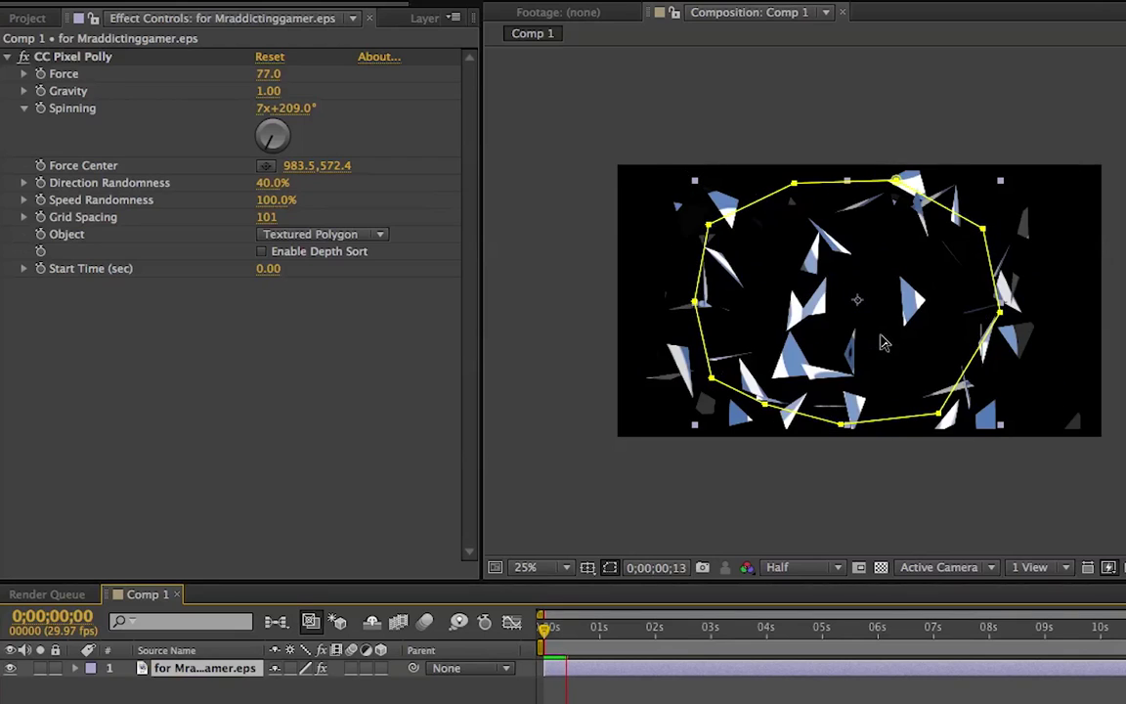
click(207, 248)
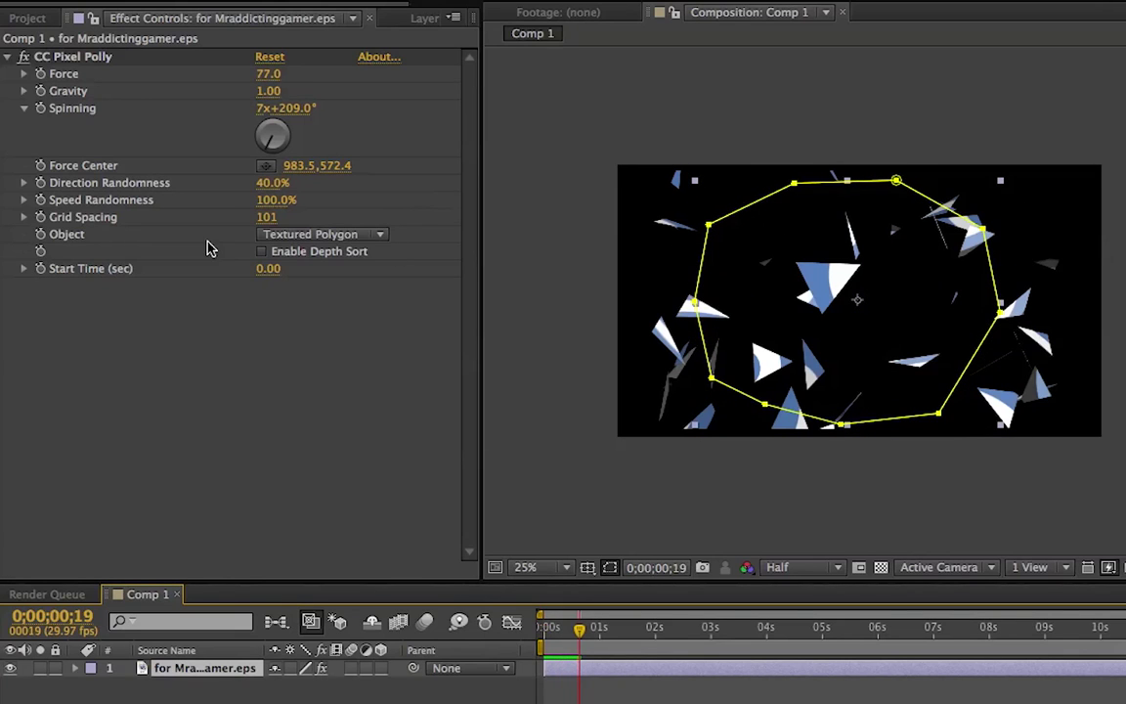
click(273, 217)
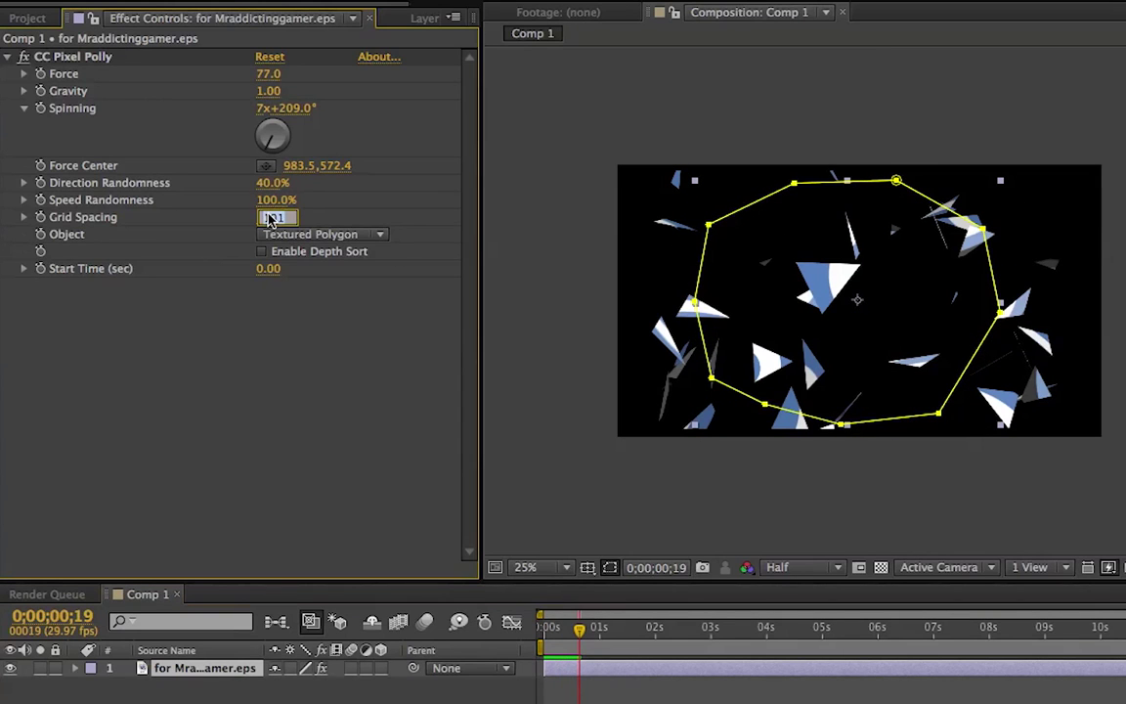
text(25)
key(Return)
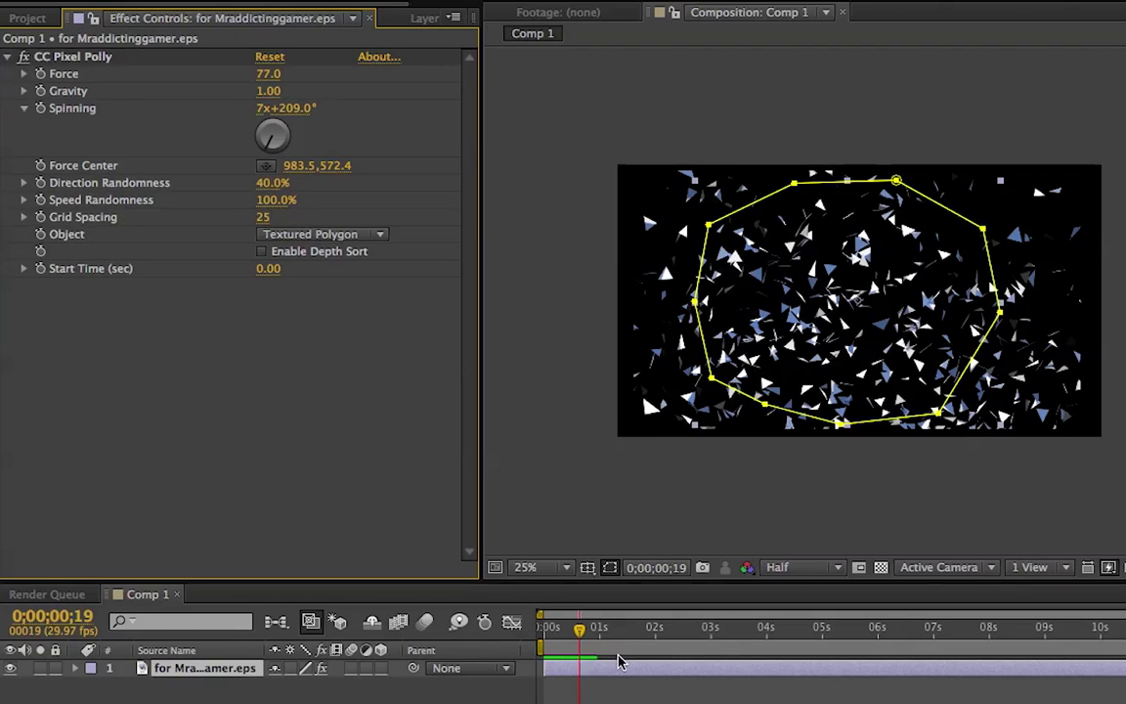
click(571, 631)
mouse_move(571, 636)
mouse_down()
mouse_move(542, 641)
mouse_move(551, 640)
mouse_up()
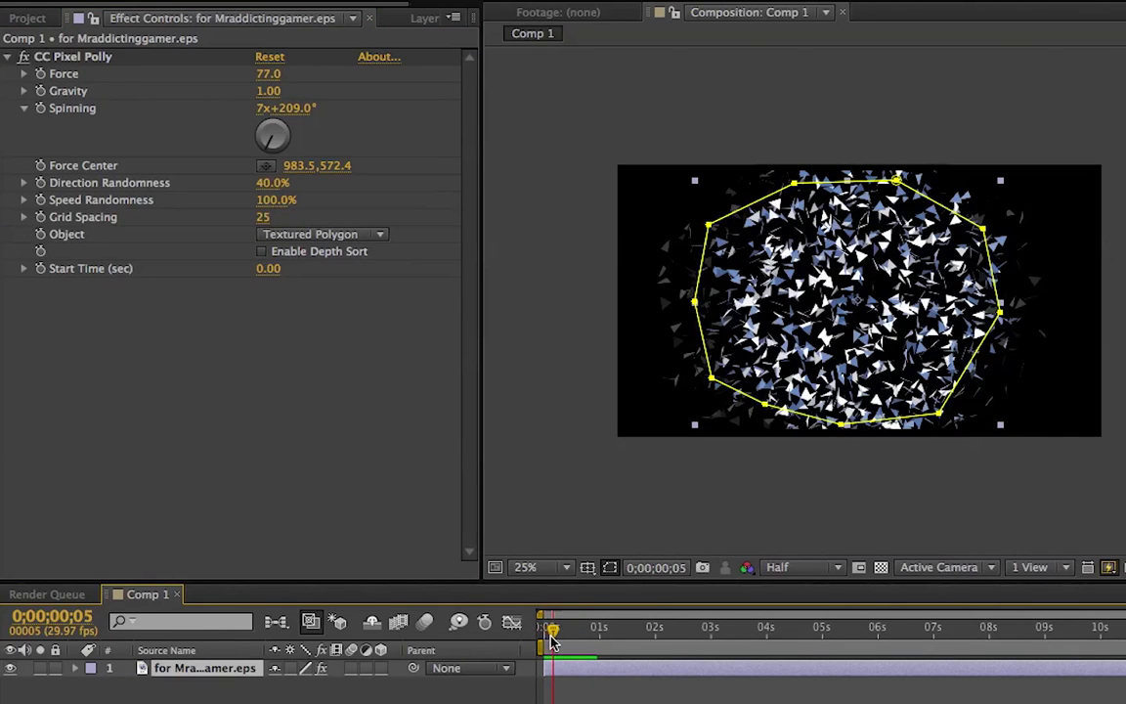
click(331, 238)
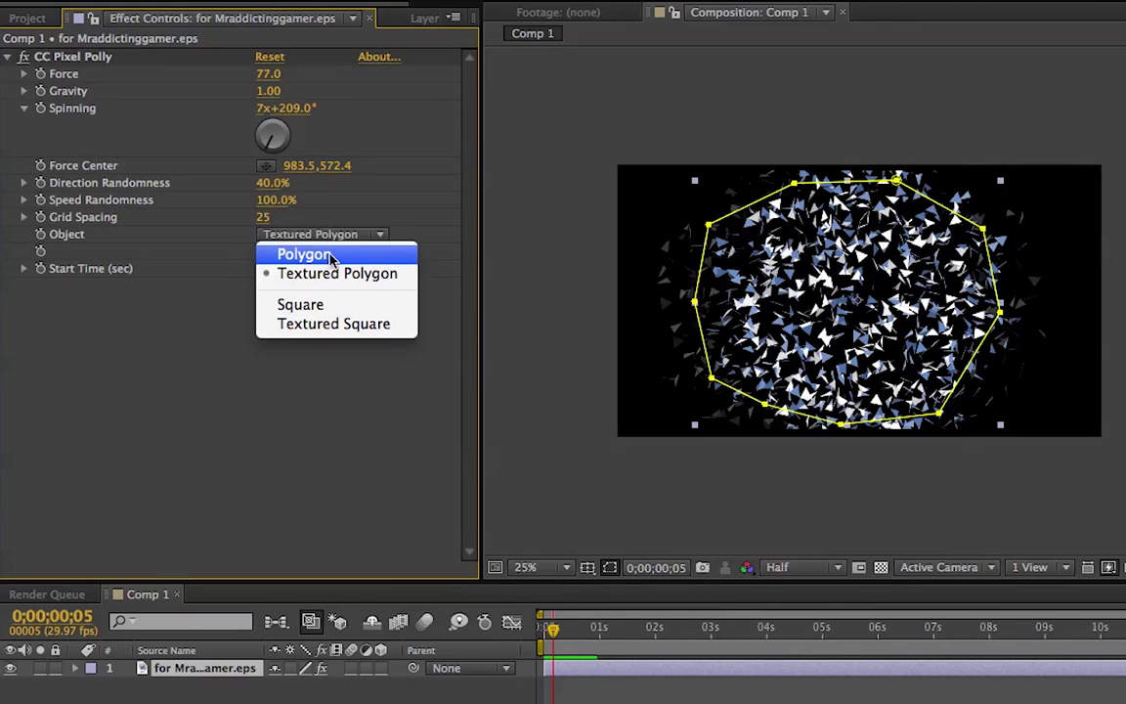
click(391, 209)
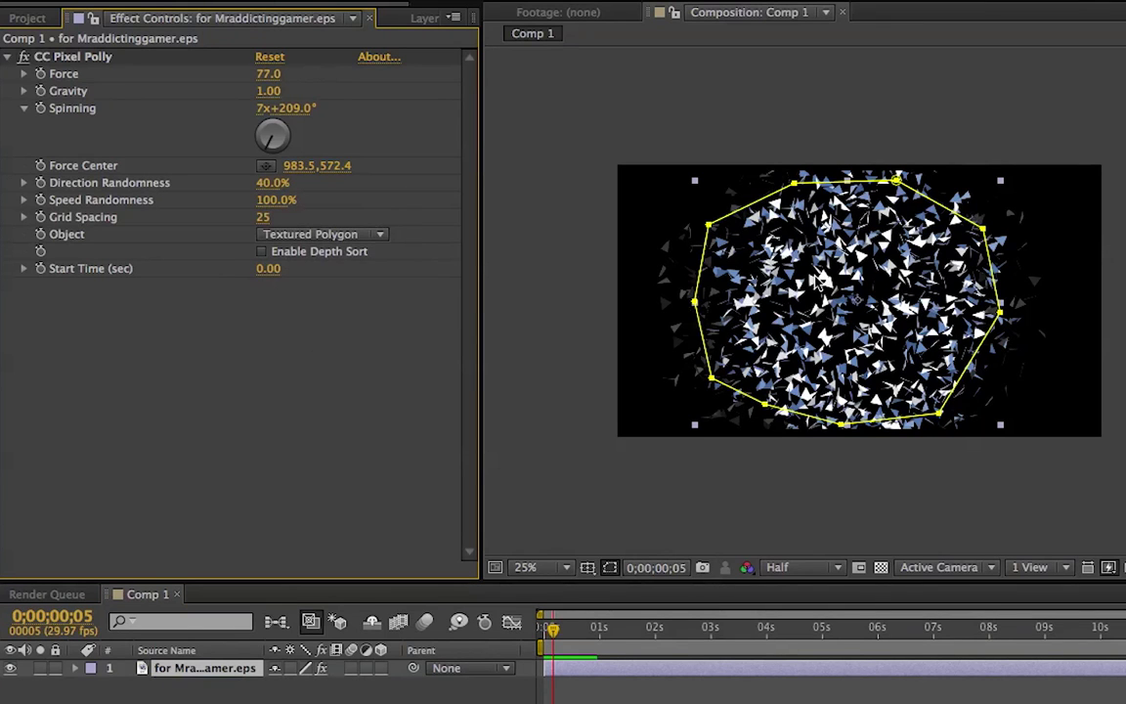
scroll(817, 282, up, 3)
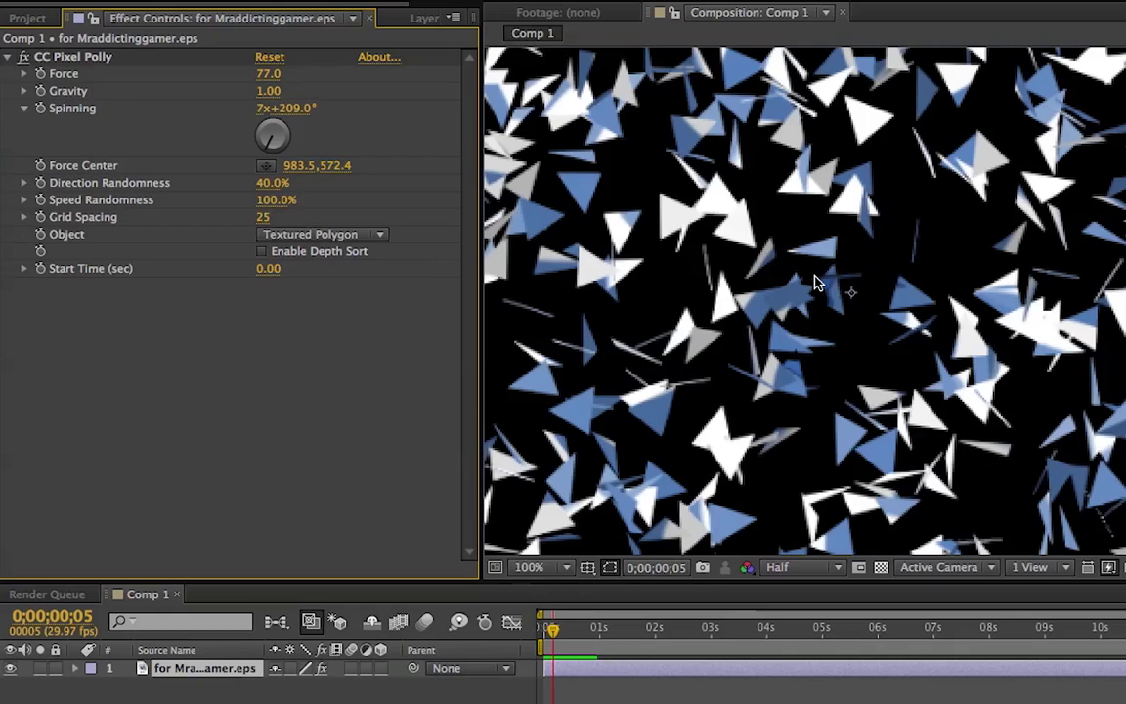
click(333, 239)
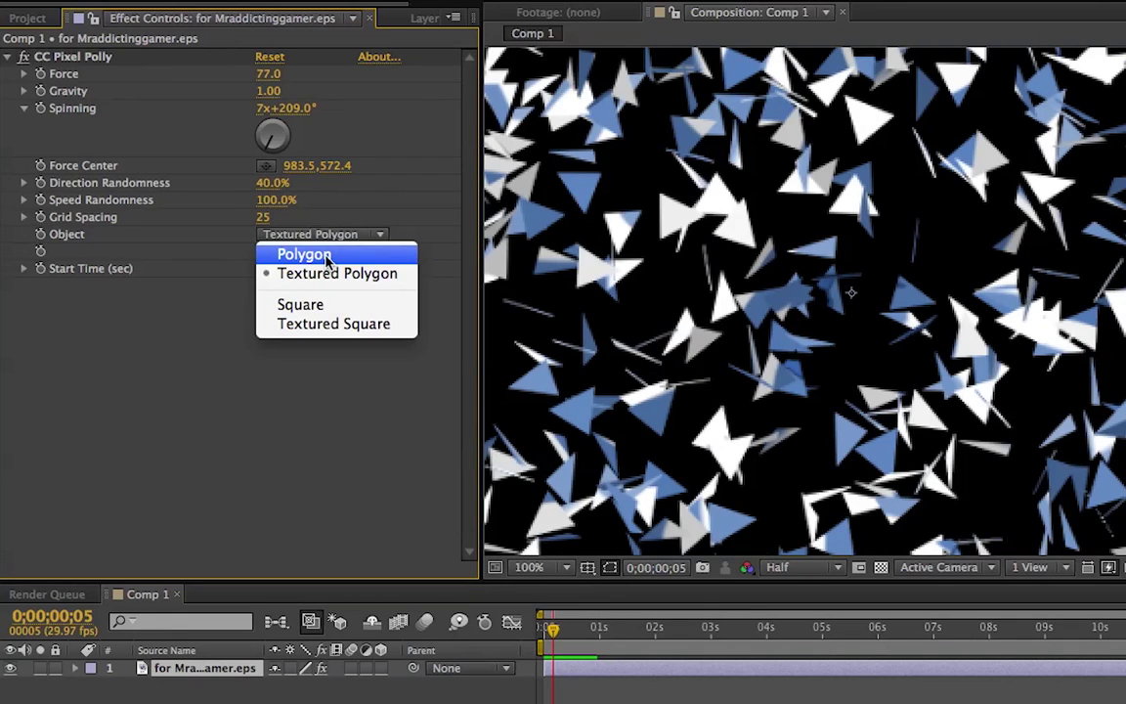
click(328, 259)
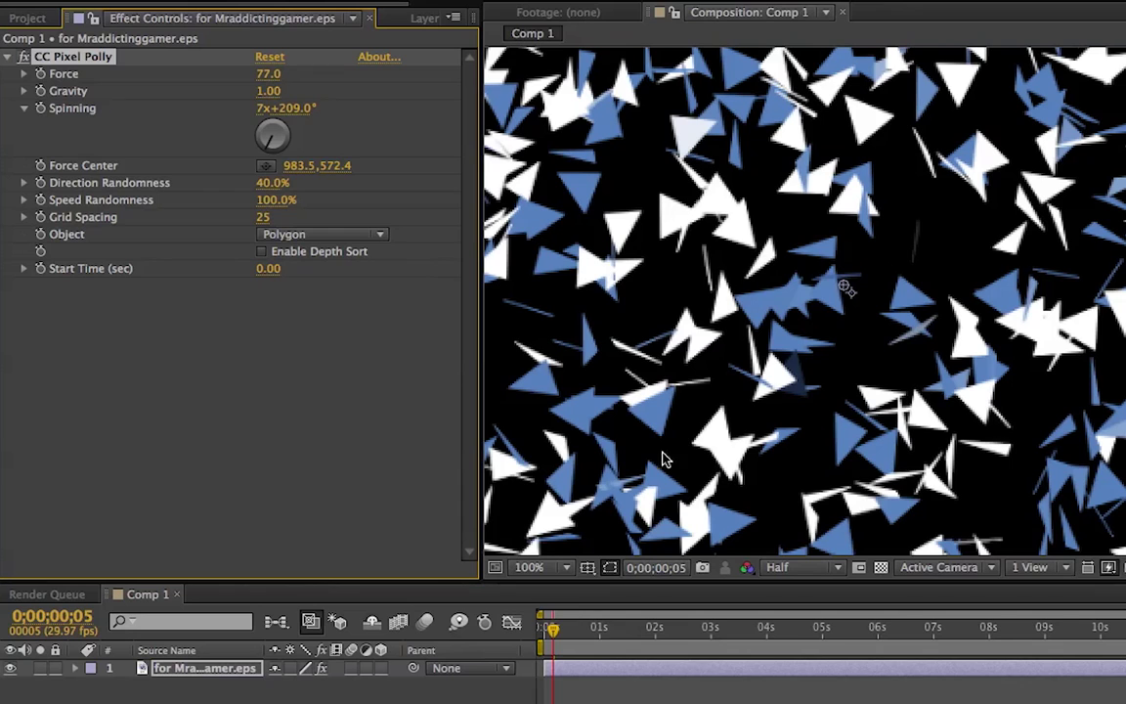
drag(552, 631, 541, 631)
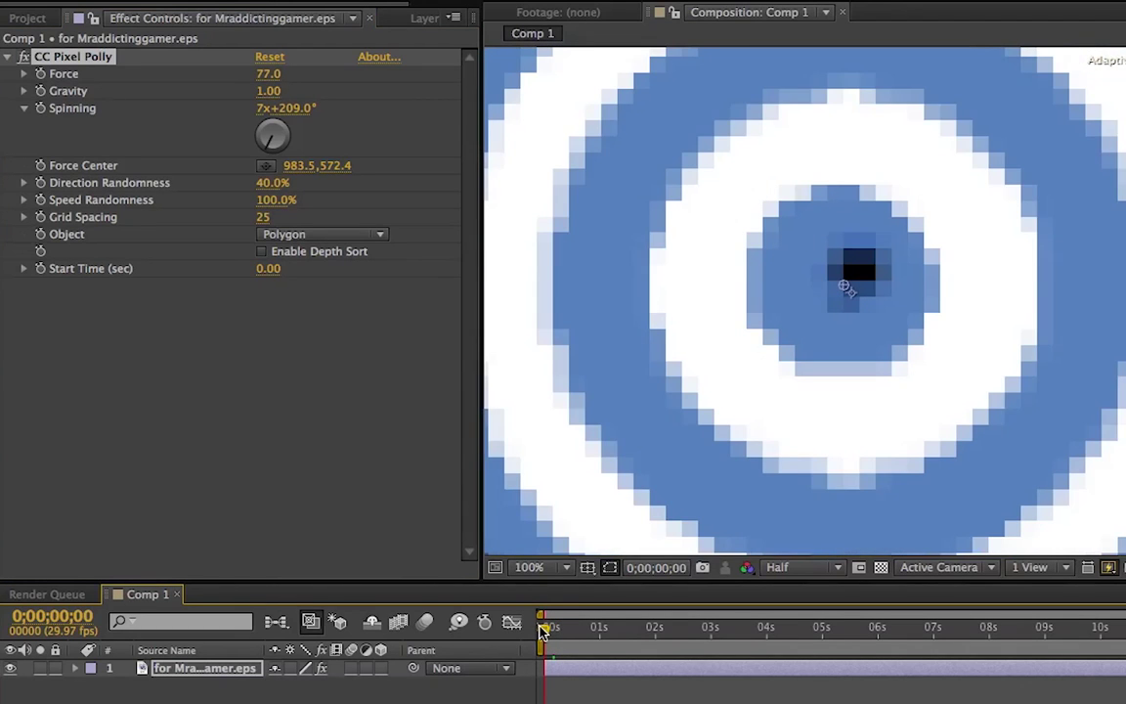
key(comma)
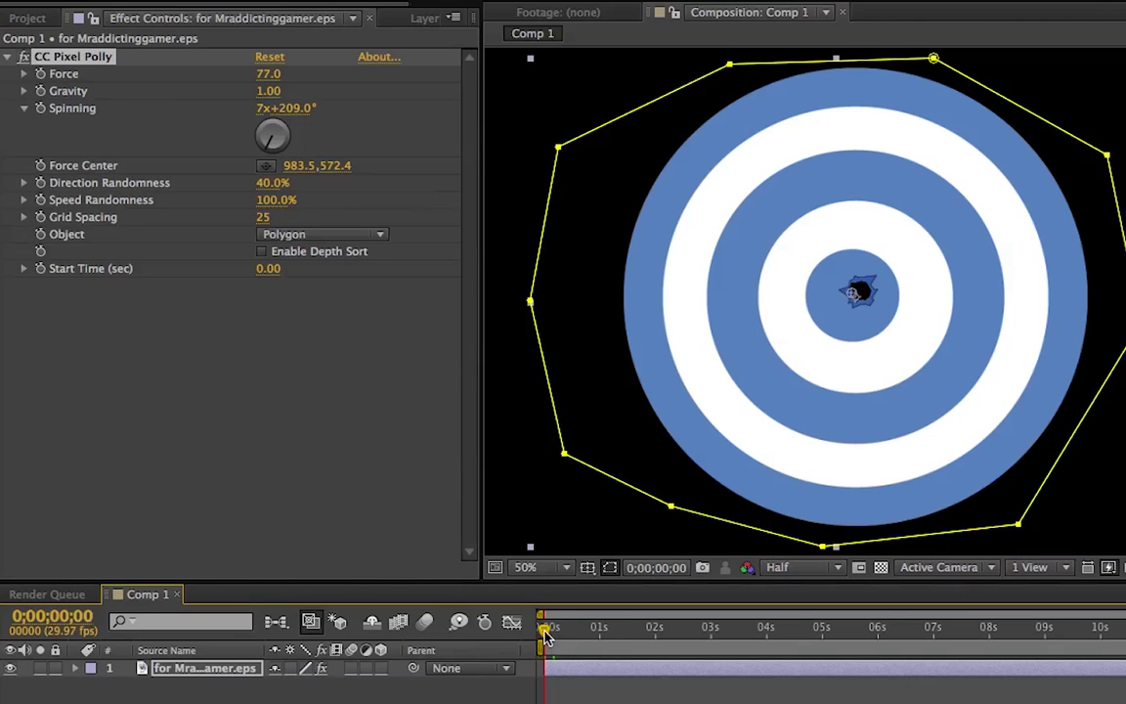
drag(545, 633, 536, 635)
drag(552, 635, 561, 635)
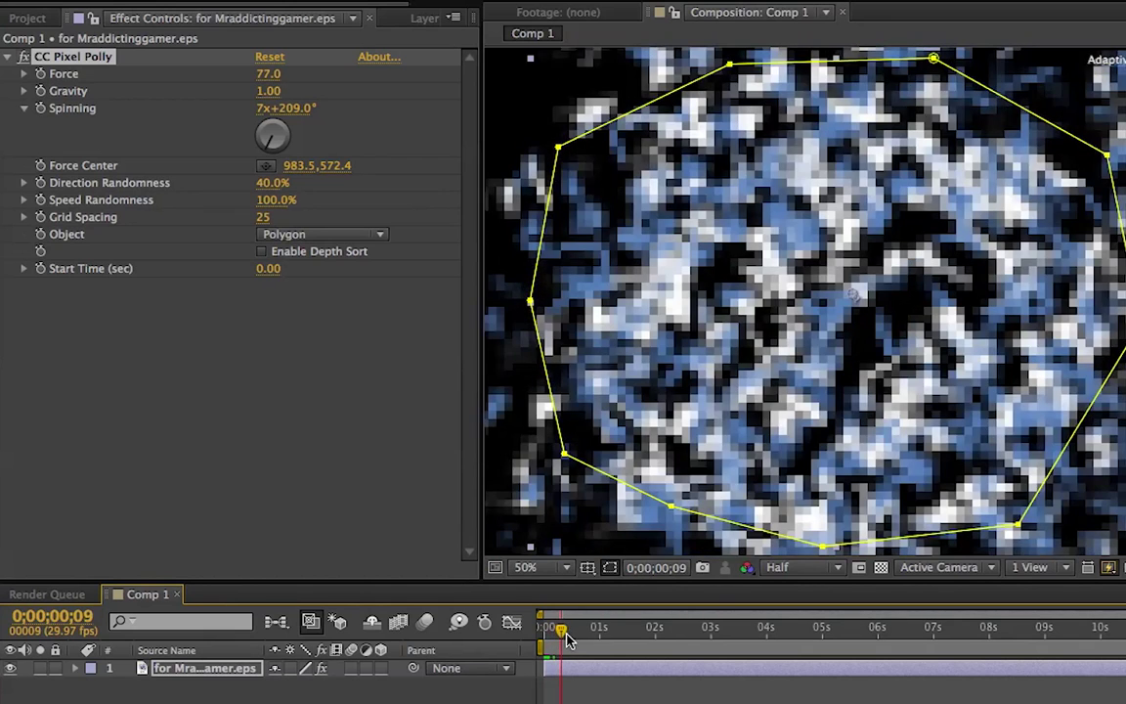
click(332, 235)
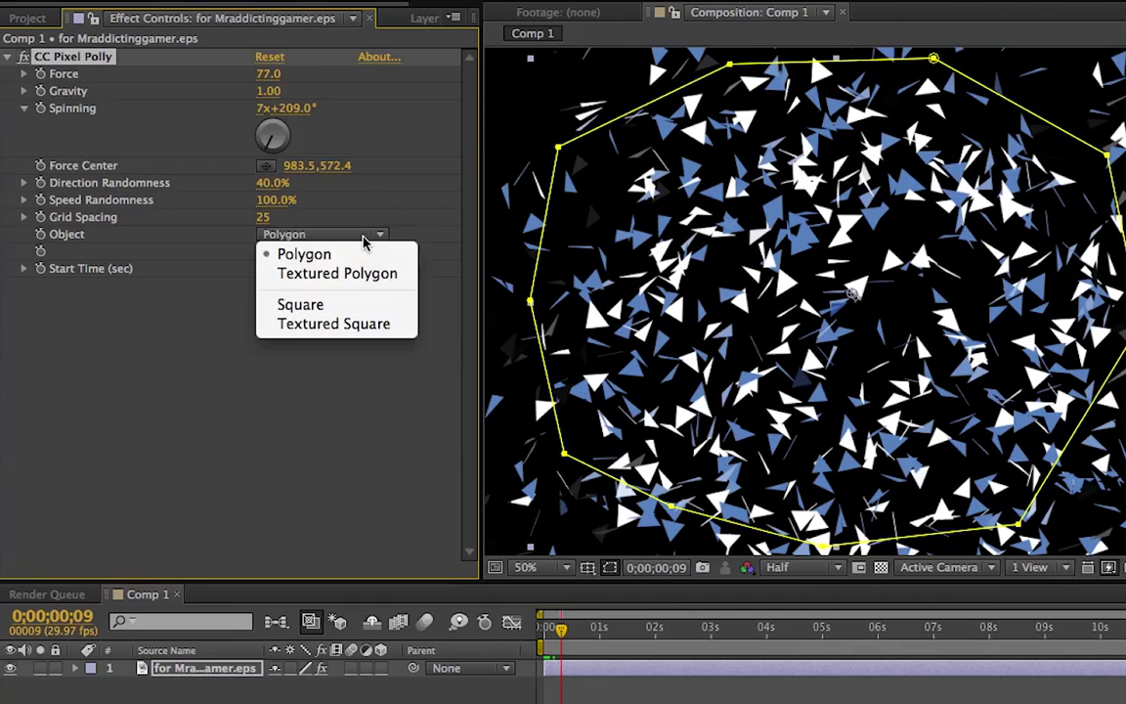
click(350, 279)
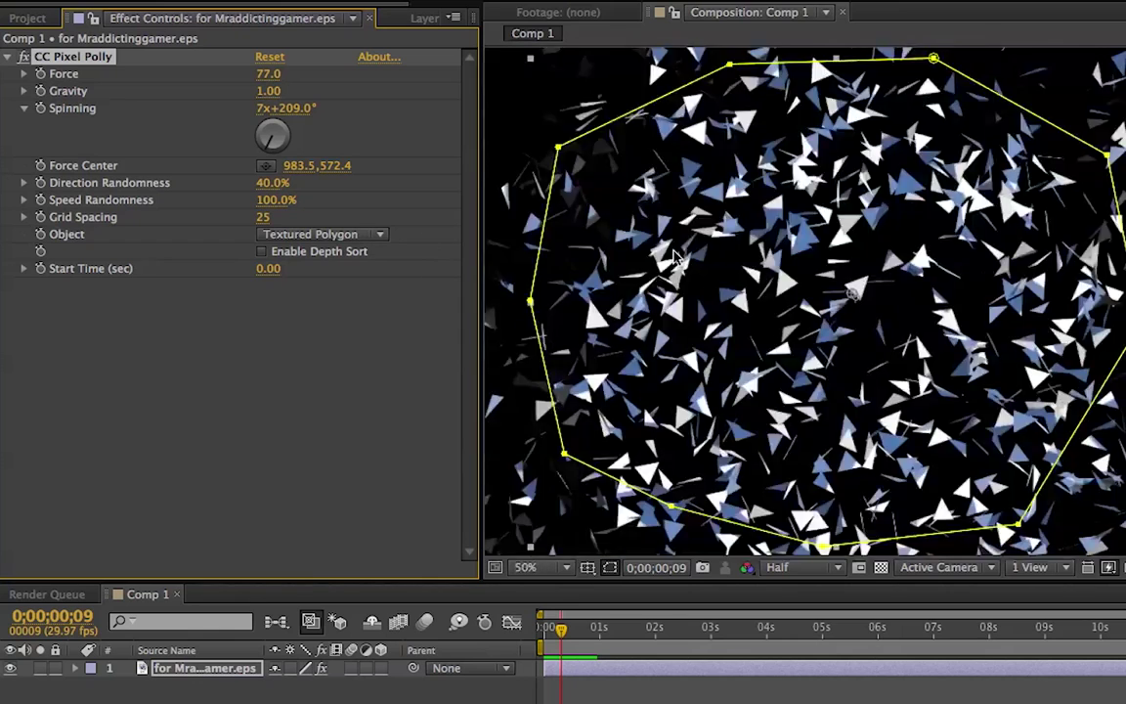
key(period)
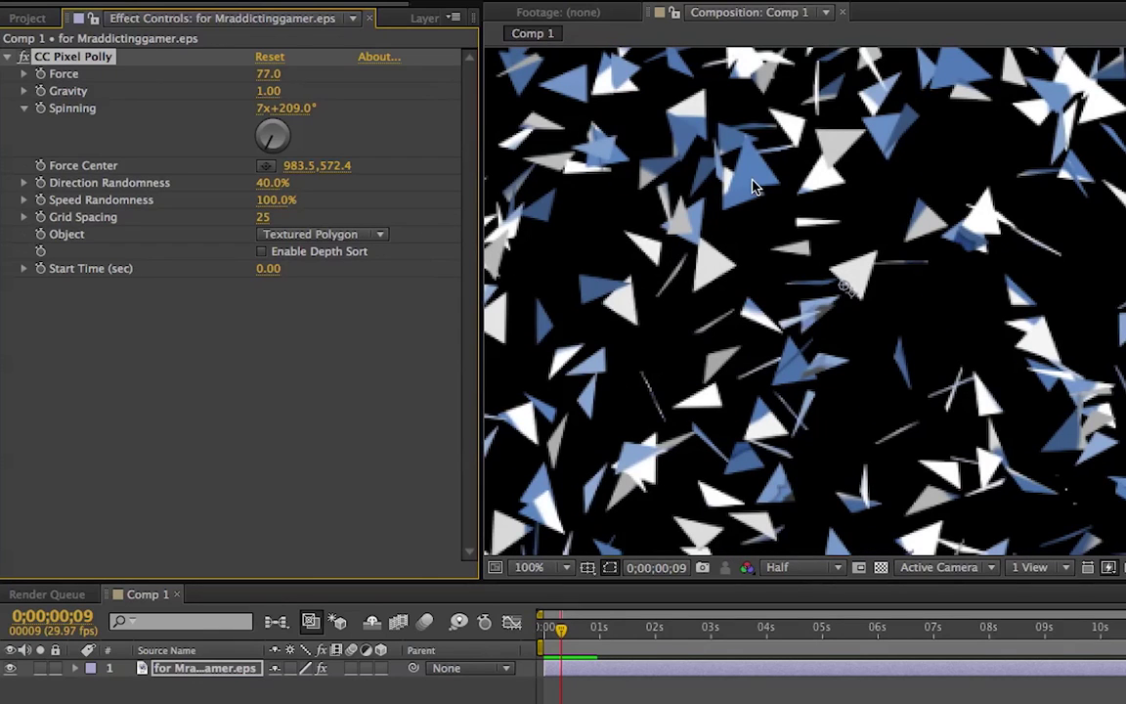
Set the viewer resolution to Full and enable Depth Sort, comparing it off and on
click(816, 569)
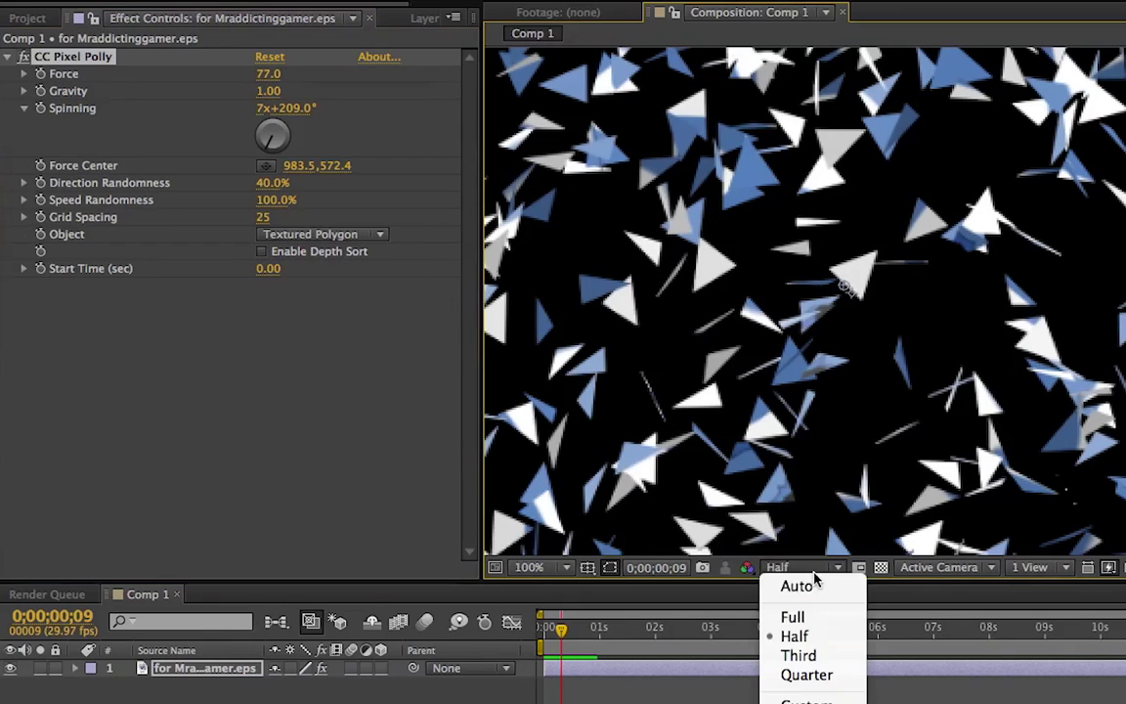
click(797, 616)
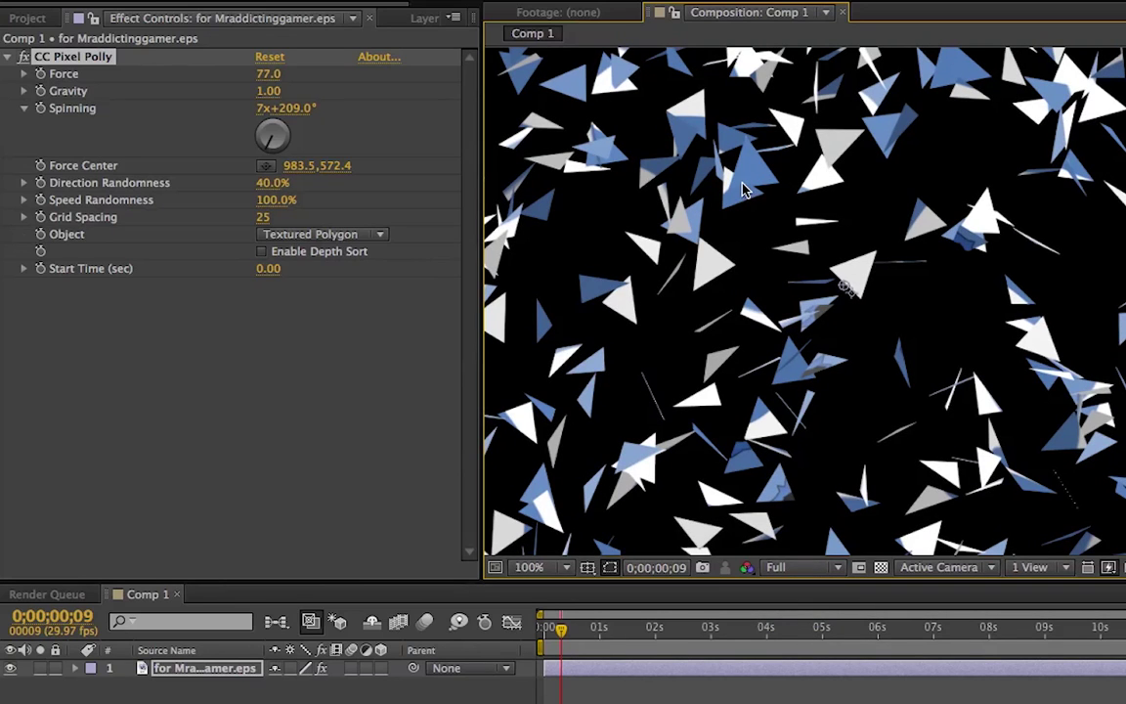
click(262, 253)
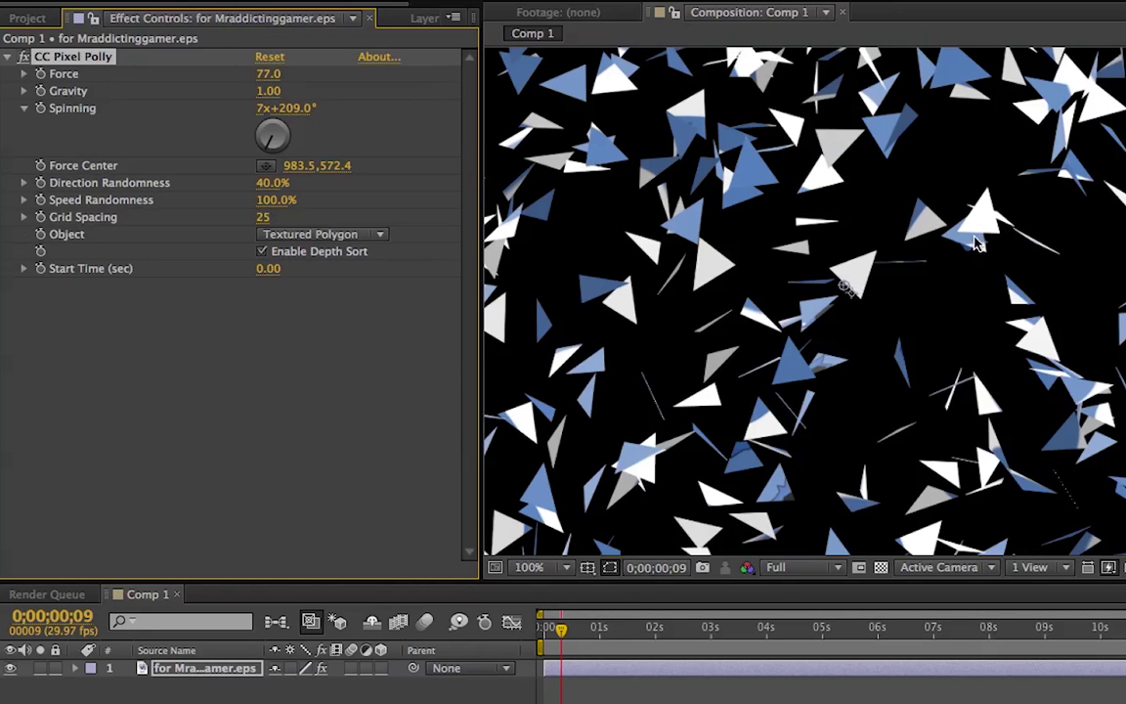
click(262, 253)
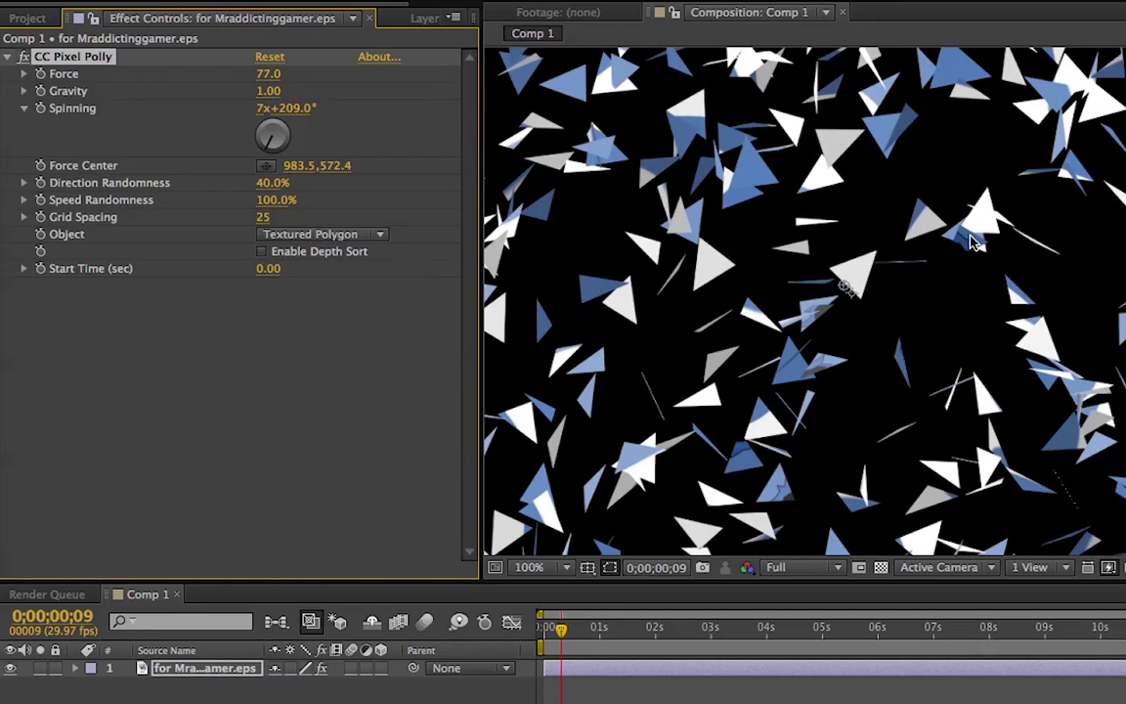
click(262, 255)
click(262, 251)
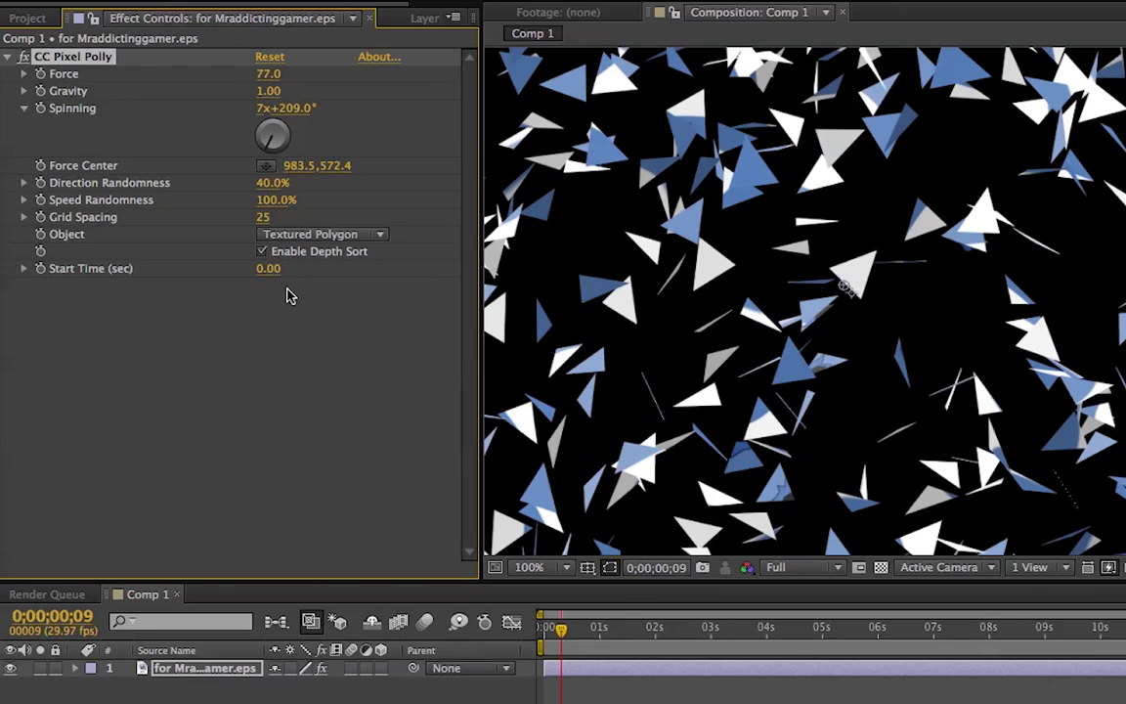
click(283, 233)
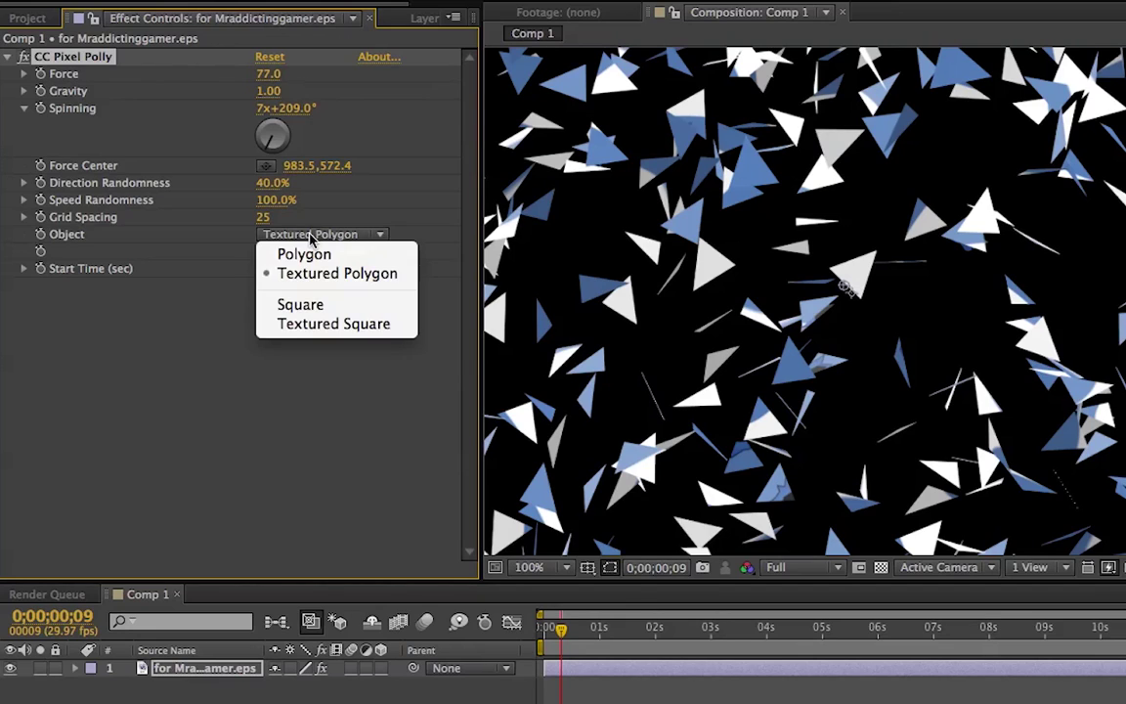
click(342, 309)
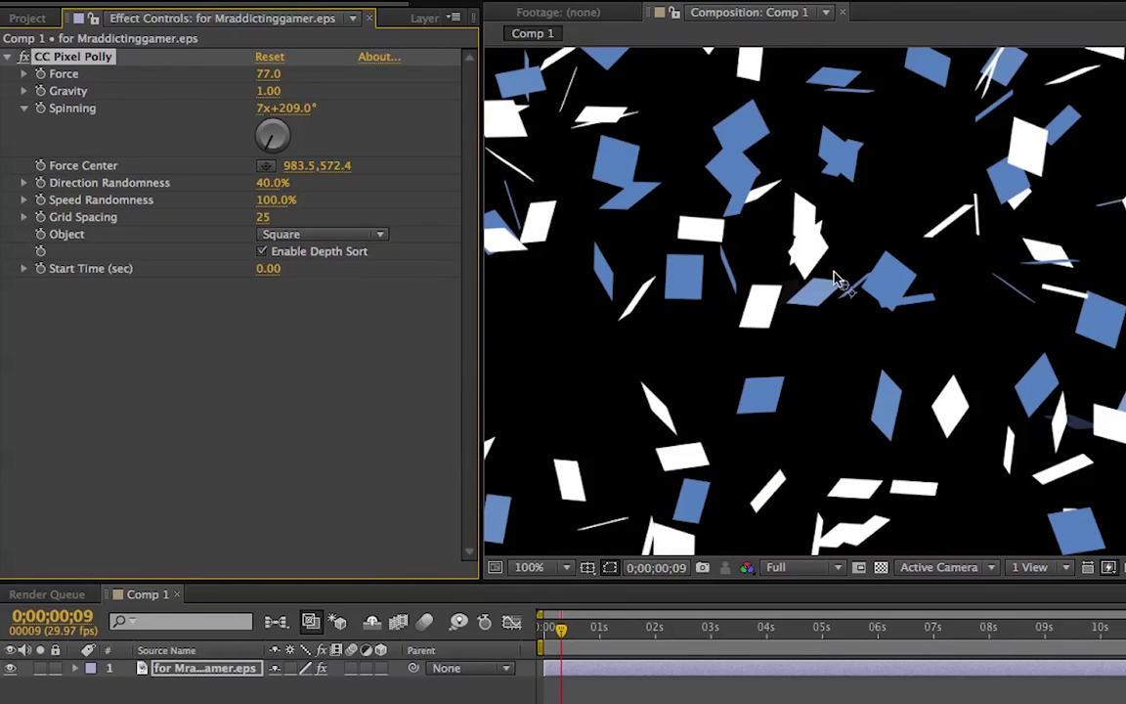
click(342, 236)
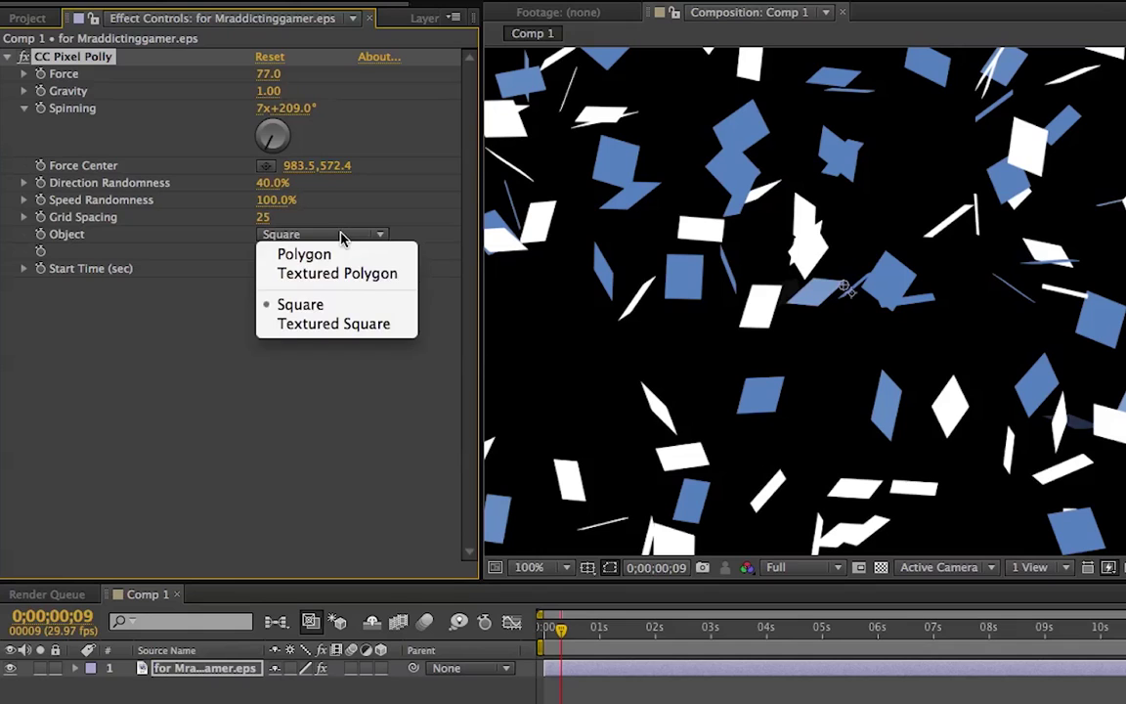
click(329, 325)
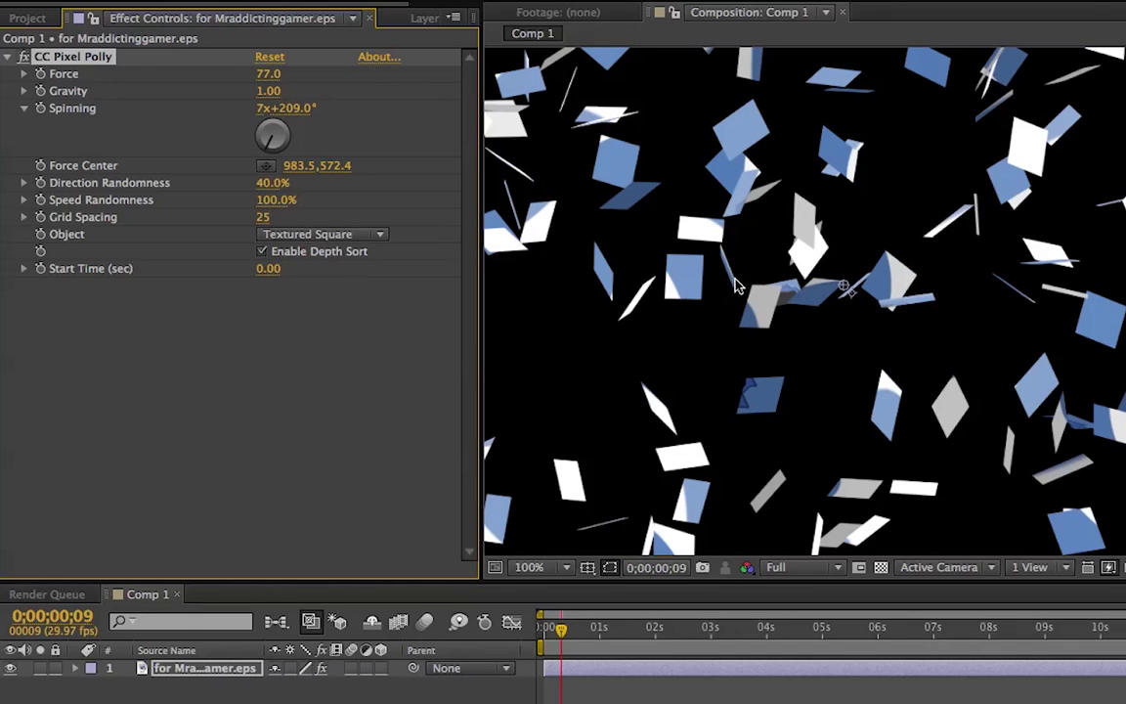
click(344, 234)
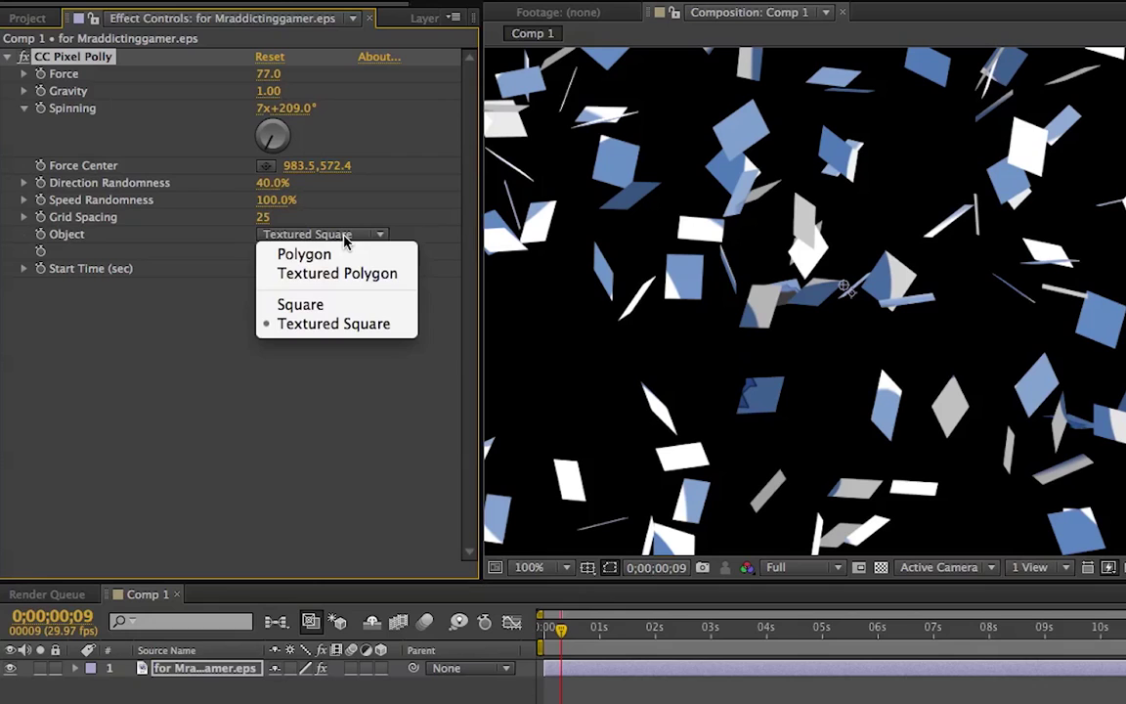
click(332, 274)
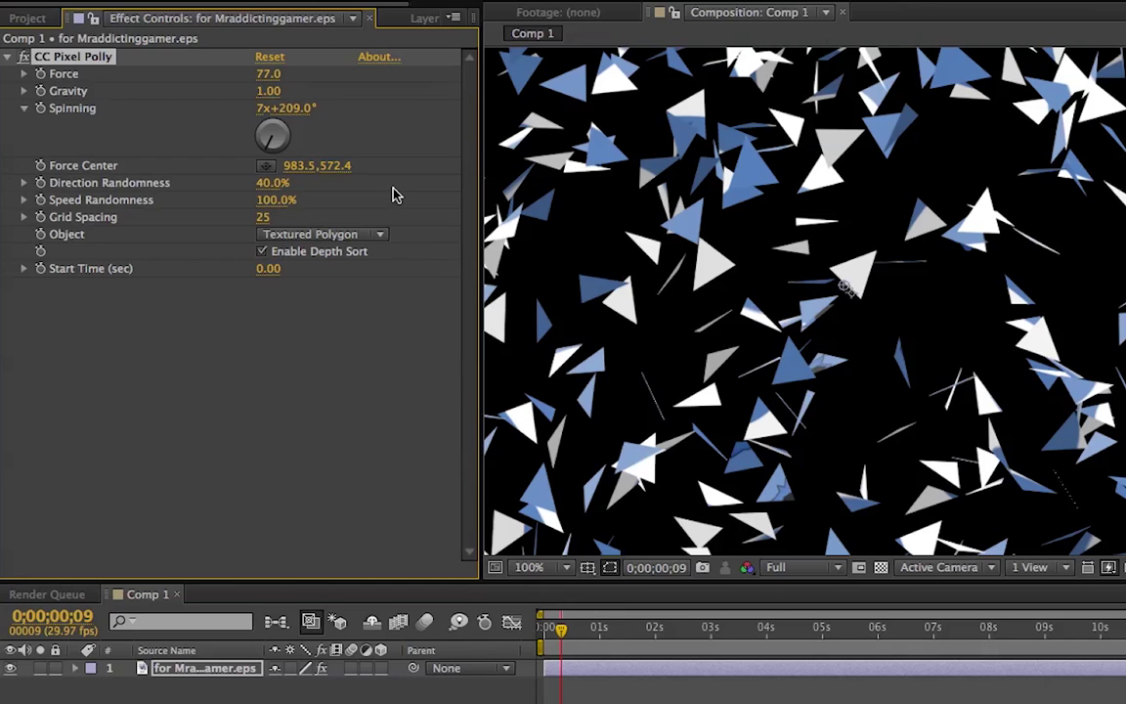
Zoom the viewer to 25%, deselect the layer, and move the playhead to 0;00;00;00
scroll(769, 293, down, 3)
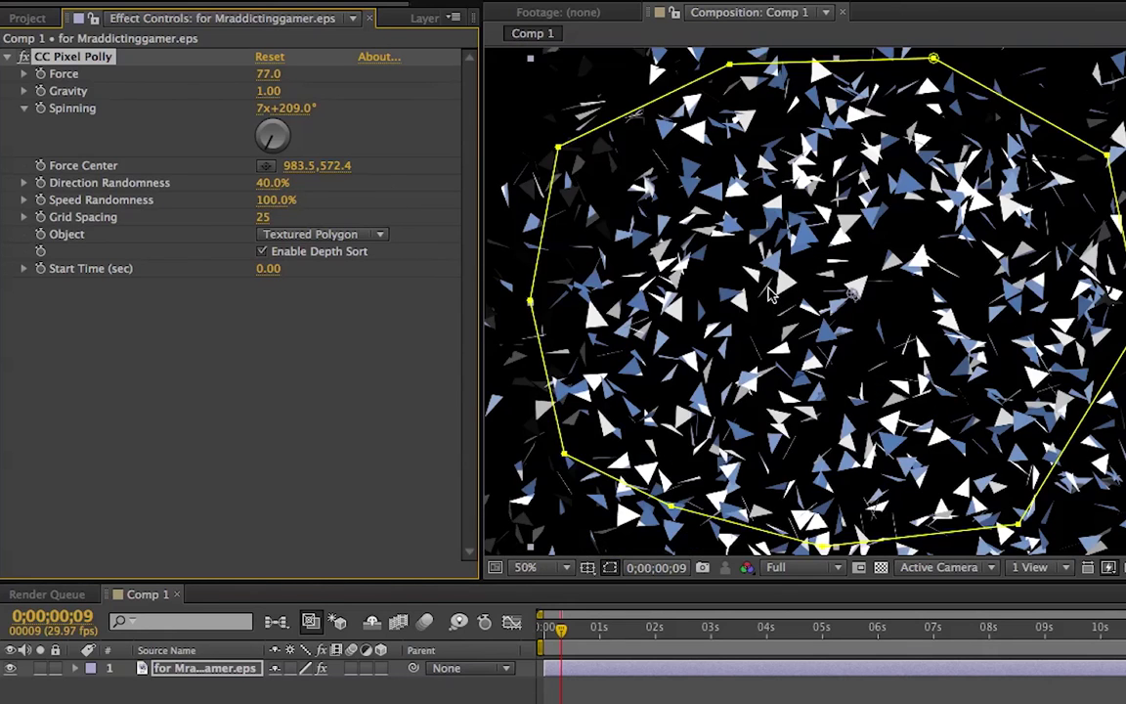
scroll(768, 294, up, 2)
scroll(768, 293, down, 2)
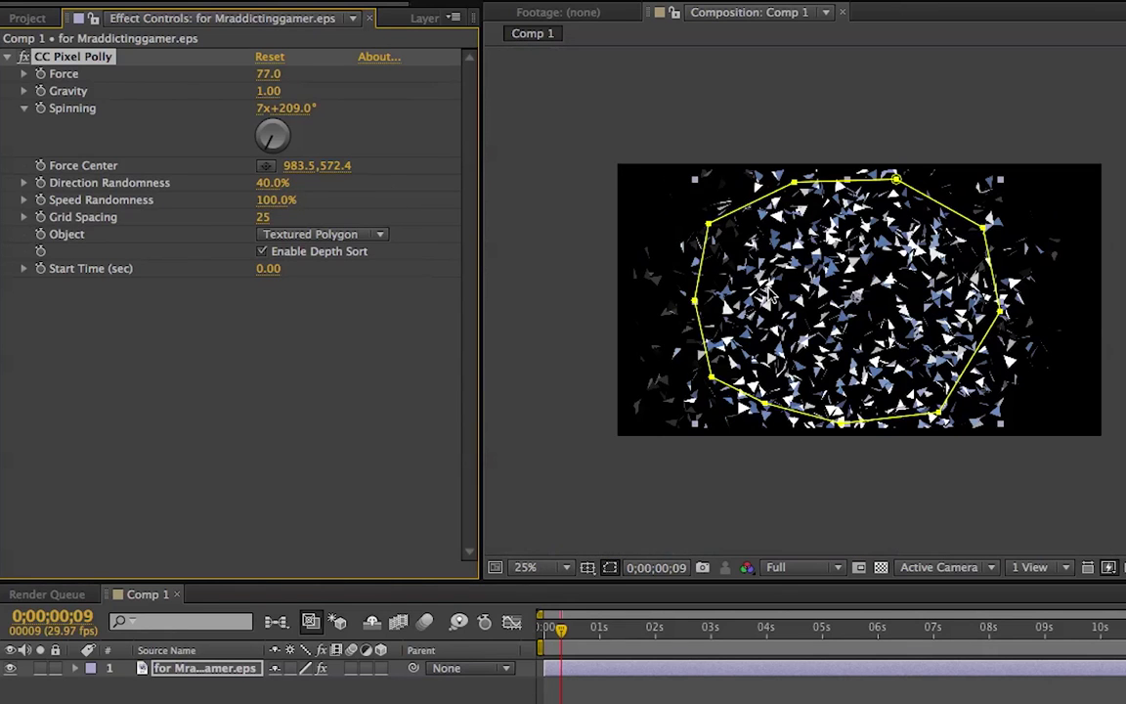
click(807, 465)
click(824, 447)
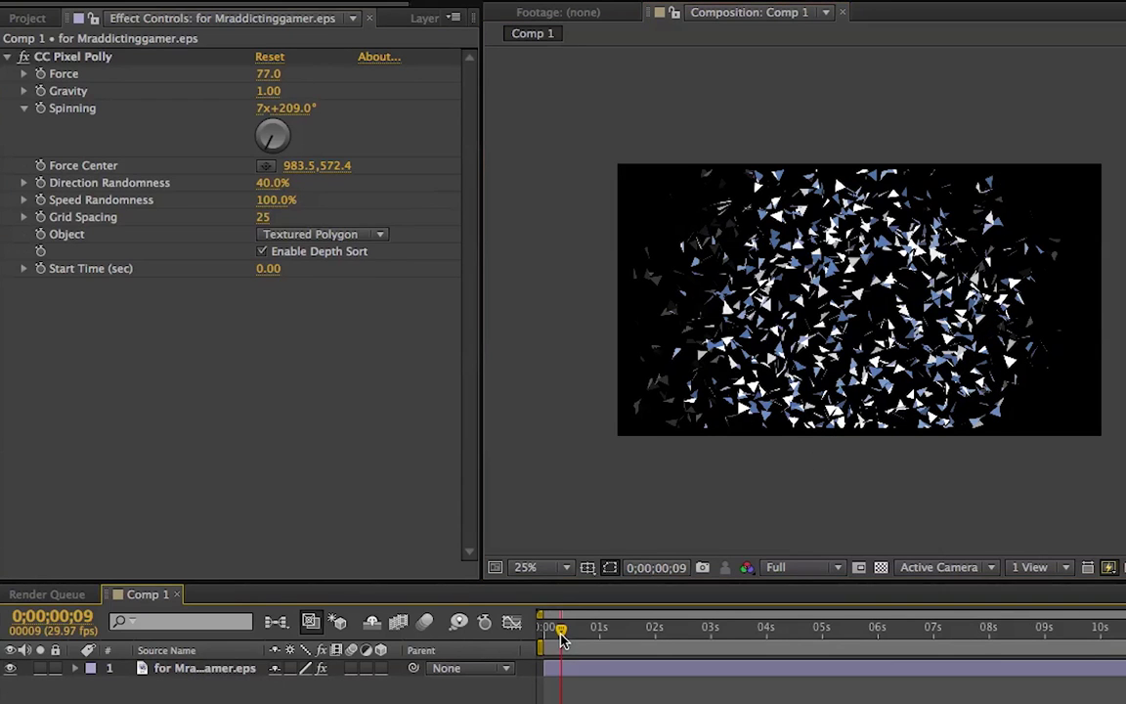
click(538, 634)
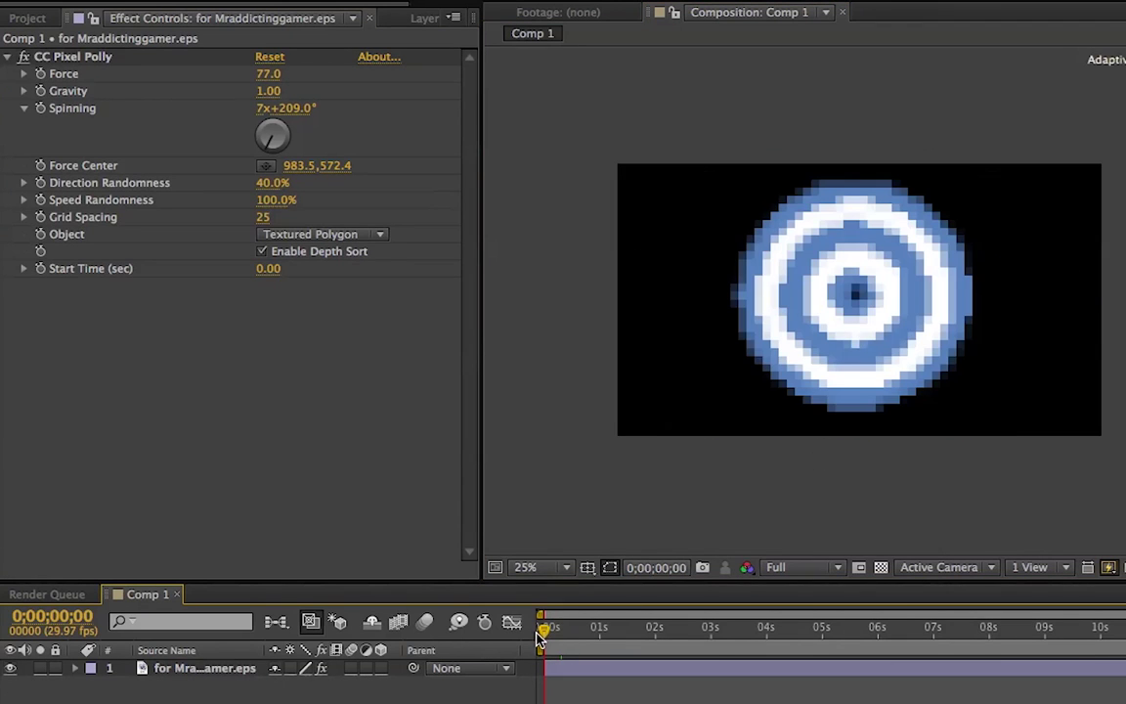